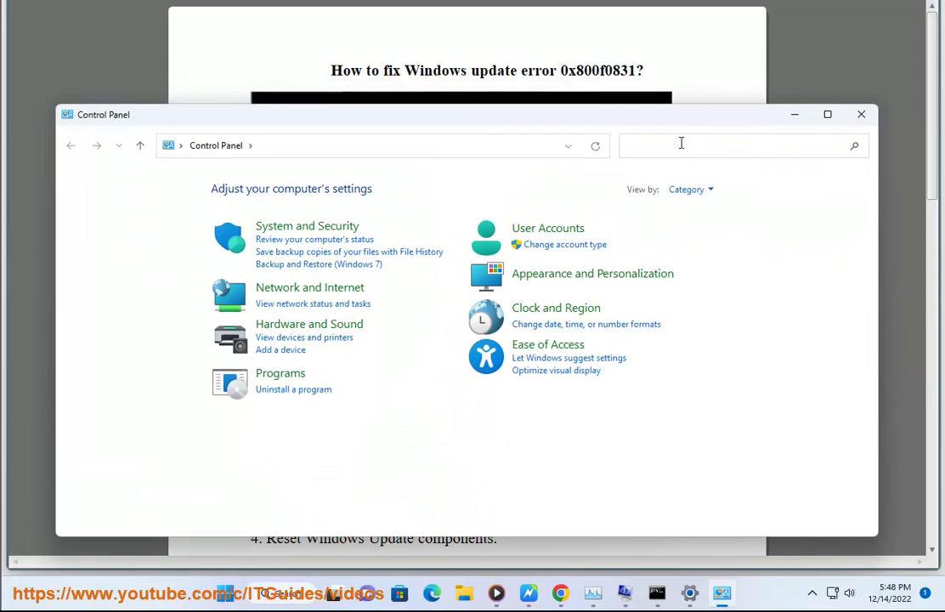
# - Search Control Panel for "TR" and open the full list of computer problem troubleshooters
pyautogui.write('TR')
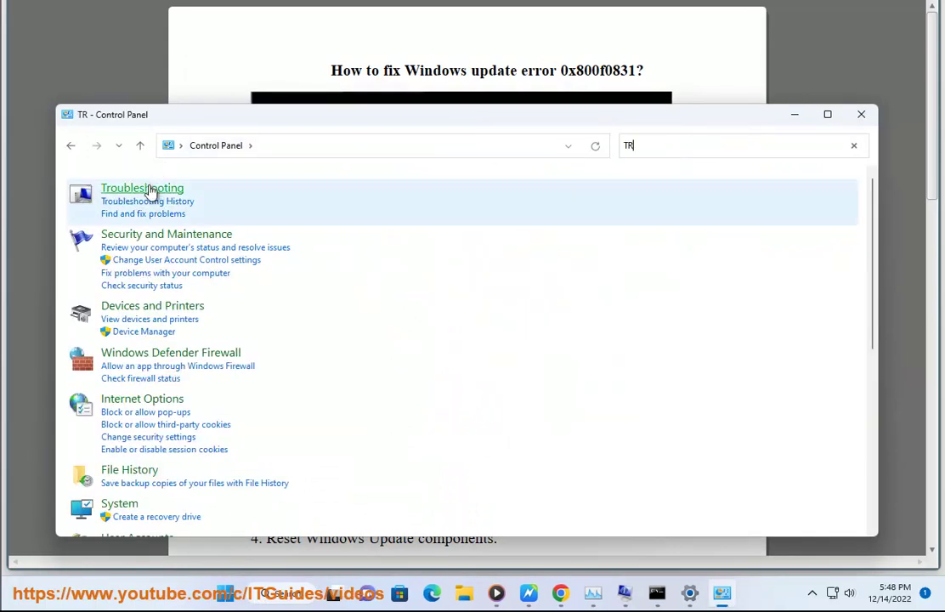
pyautogui.click(136, 213)
pyautogui.click(98, 210)
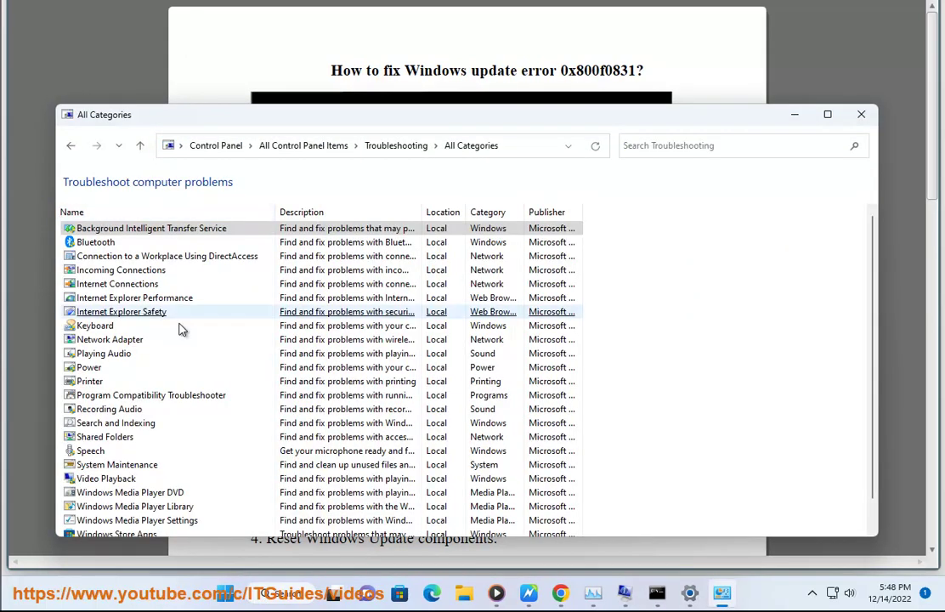
# - Start the Windows Update troubleshooter with its advanced options shown, and minimize the Control Panel window
pyautogui.scroll(-1, 142, 383)
pyautogui.doubleClick(119, 522)
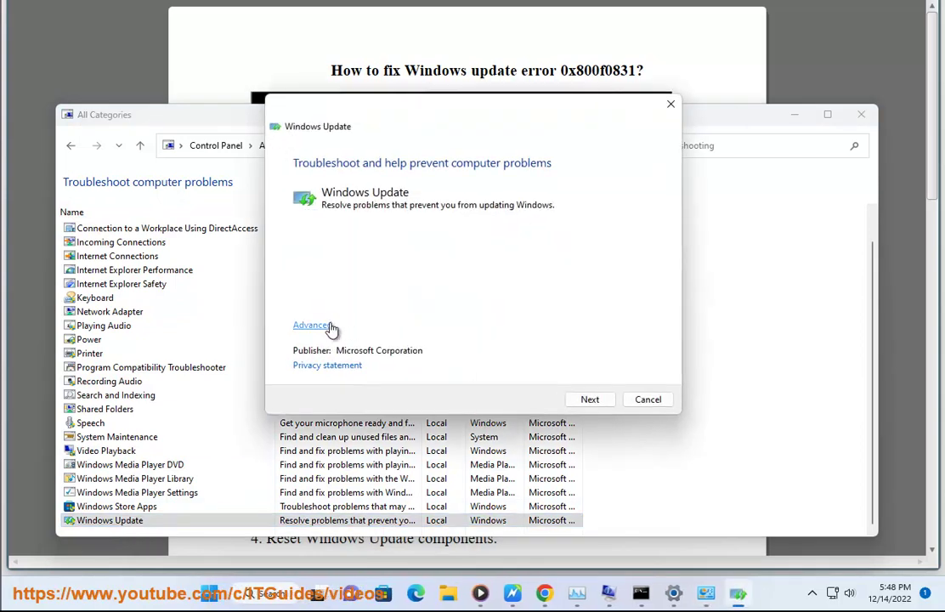
pyautogui.click(311, 325)
pyautogui.click(589, 401)
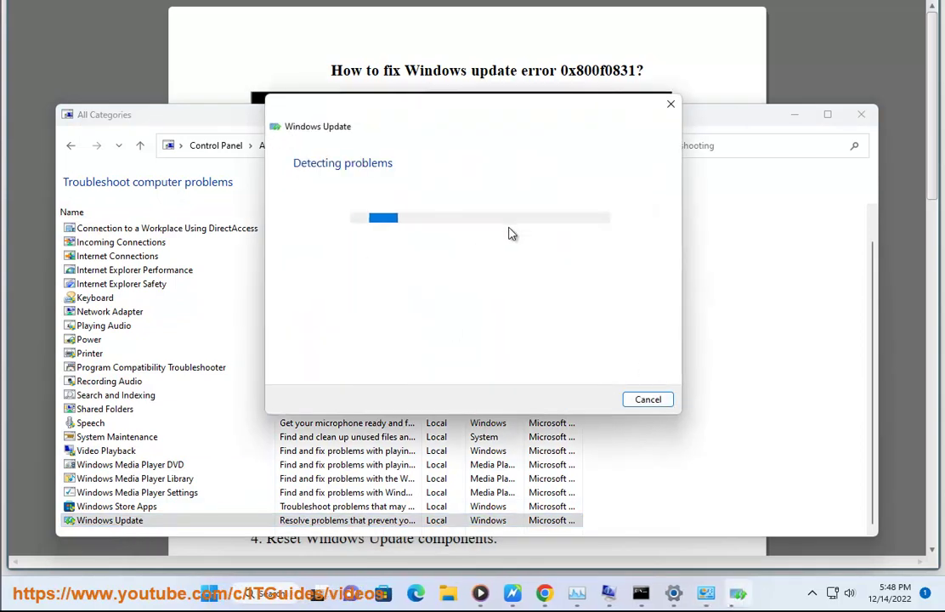
pyautogui.click(796, 114)
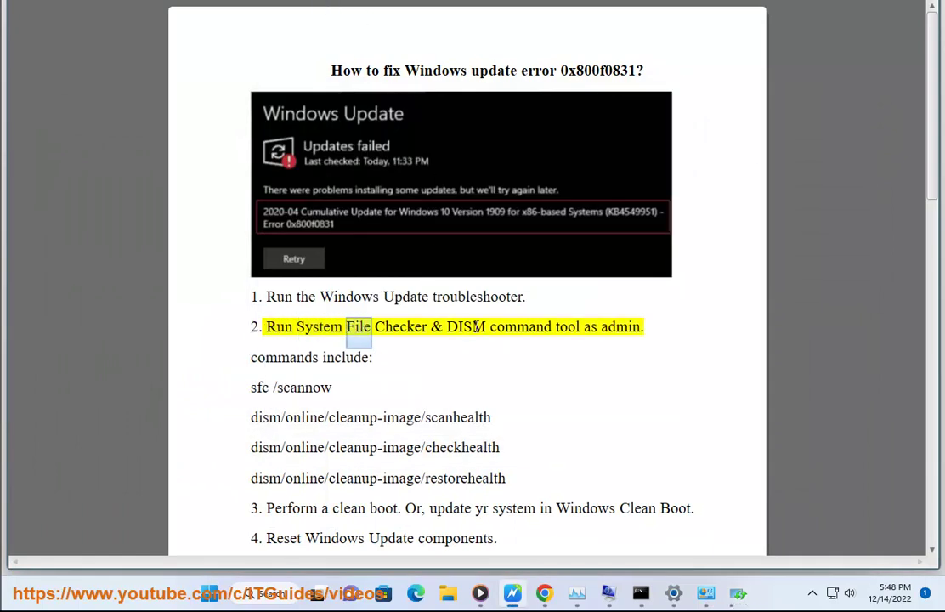
# - Open Command Prompt as administrator and clear the NET STOP text from the command line
pyautogui.click(271, 593)
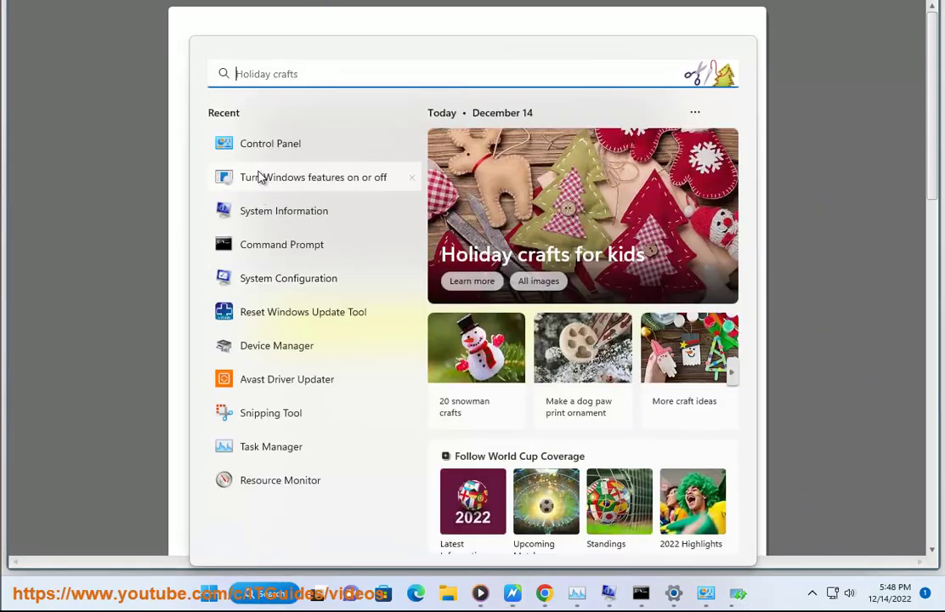
pyautogui.rightClick(264, 247)
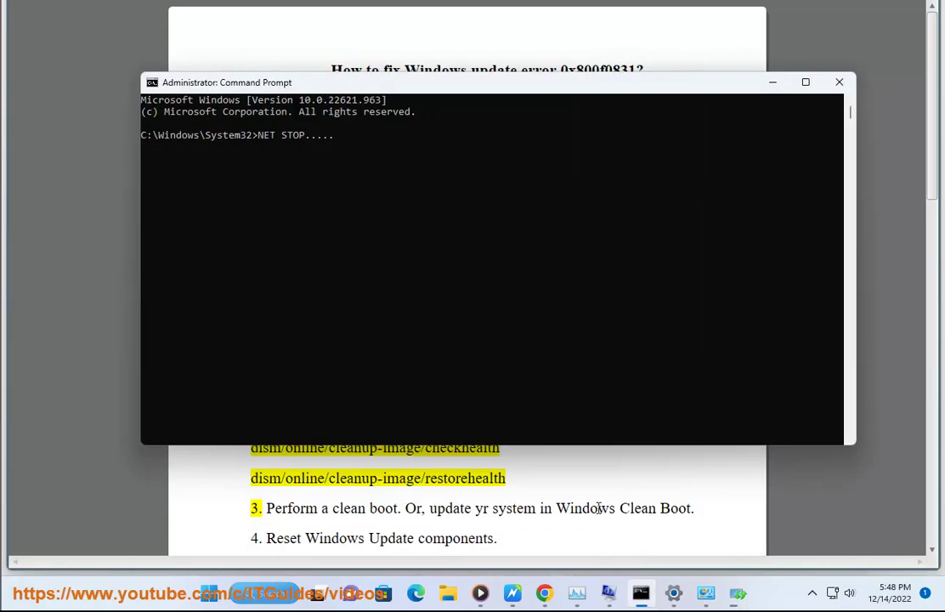
pyautogui.press('BackSpace')
pyautogui.press('BackSpace')
pyautogui.press('BackSpace')
pyautogui.press('BackSpace')
pyautogui.press('BackSpace')
pyautogui.press('BackSpace')
pyautogui.press('BackSpace')
pyautogui.press('BackSpace')
pyautogui.press('BackSpace')
pyautogui.press('BackSpace')
pyautogui.press('BackSpace')
pyautogui.press('BackSpace')
pyautogui.press('BackSpace')
# - Move the Command Prompt window aside, enter SFC /SCANNOW at the prompt without running it, and return to the document
pyautogui.moveTo(363, 89)
pyautogui.mouseDown()
pyautogui.moveTo(727, 157)
pyautogui.moveTo(749, 148)
pyautogui.mouseUp()
pyautogui.write('SFC /')
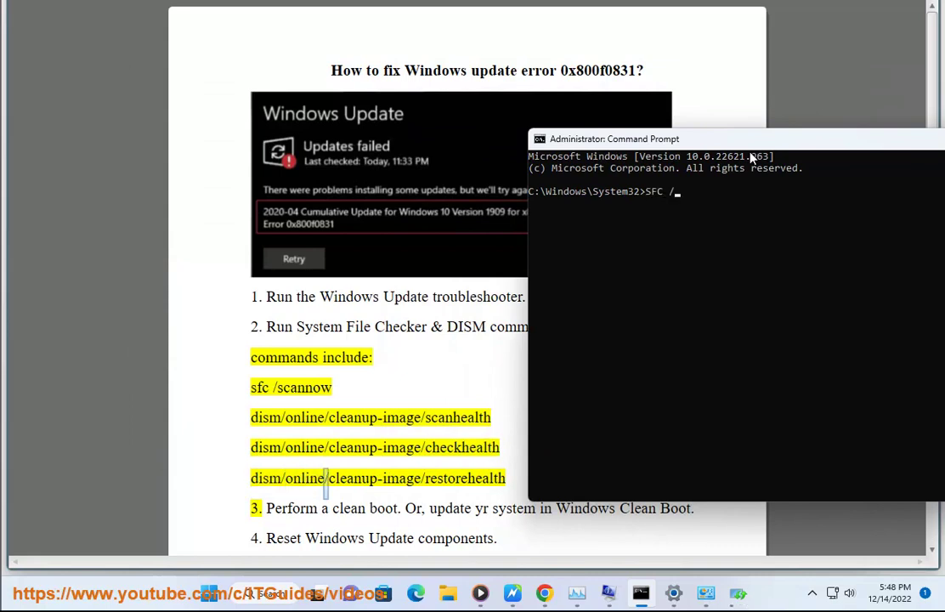
pyautogui.write('SCANNOW')
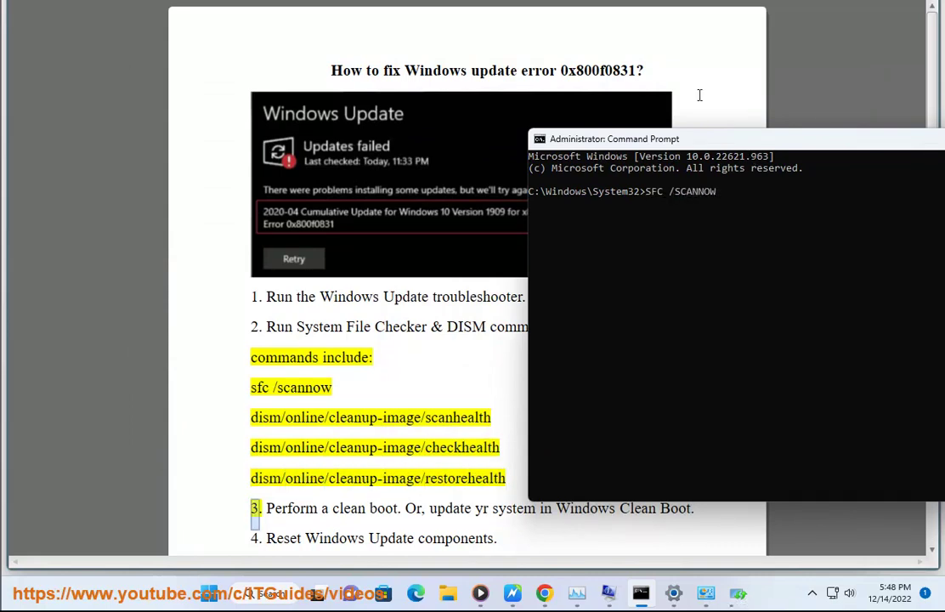
pyautogui.click(410, 440)
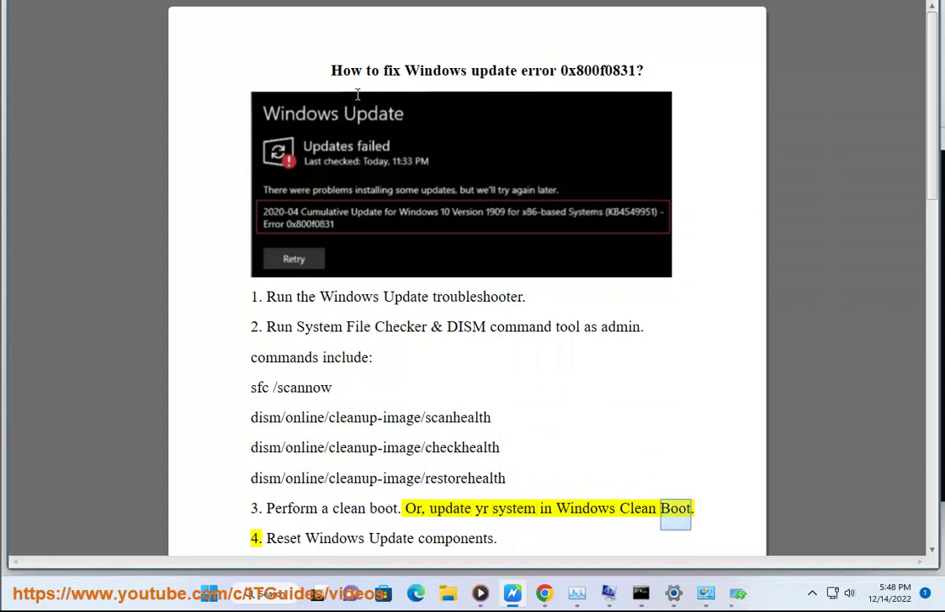
# - Switch to Chrome and close the Download Windows 10 and Windows 10 Update Assistant tabs
pyautogui.hotkey('alt', 'Tab')
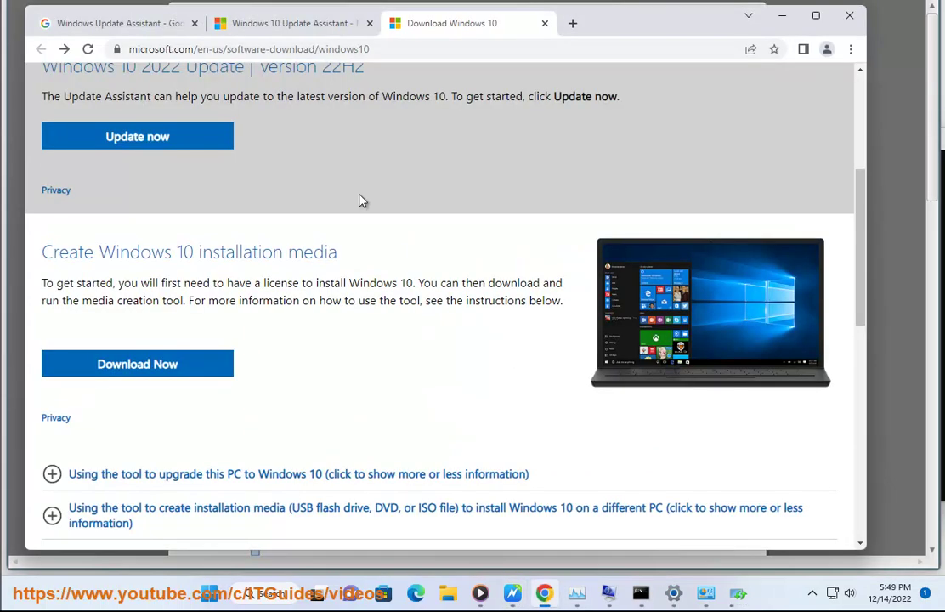
pyautogui.click(545, 23)
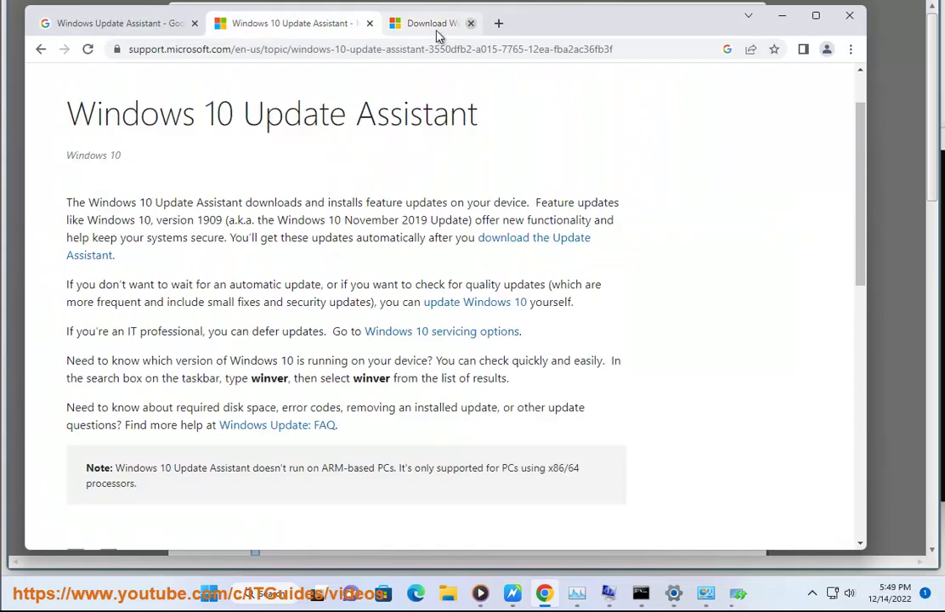
pyautogui.click(369, 23)
# - Search Google for "Windows CLEAN BOOT" and highlight the Microsoft Support result on performing a clean boot
pyautogui.moveTo(335, 98); pyautogui.dragTo(219, 99)
pyautogui.write('CLEAN BOOT')
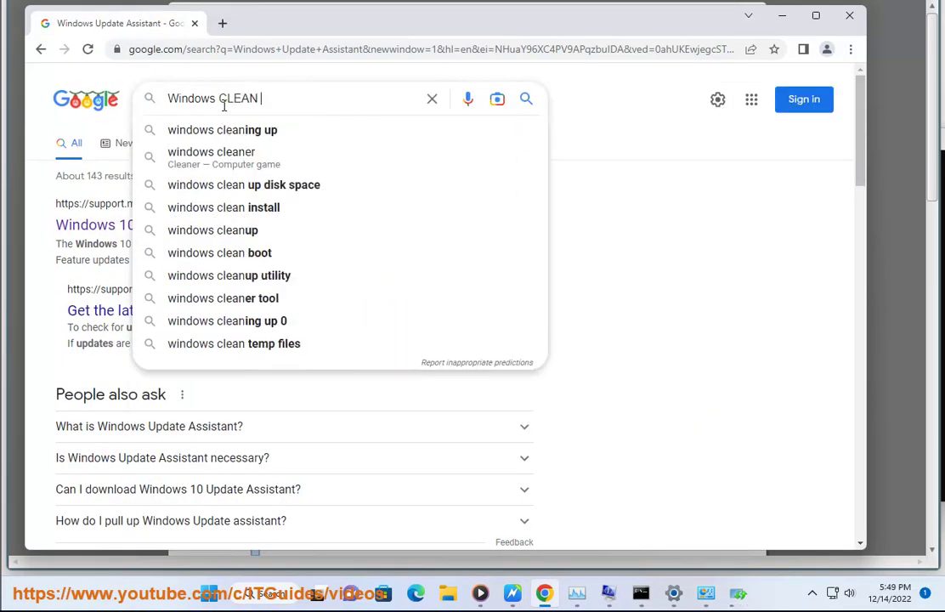
pyautogui.press('Return')
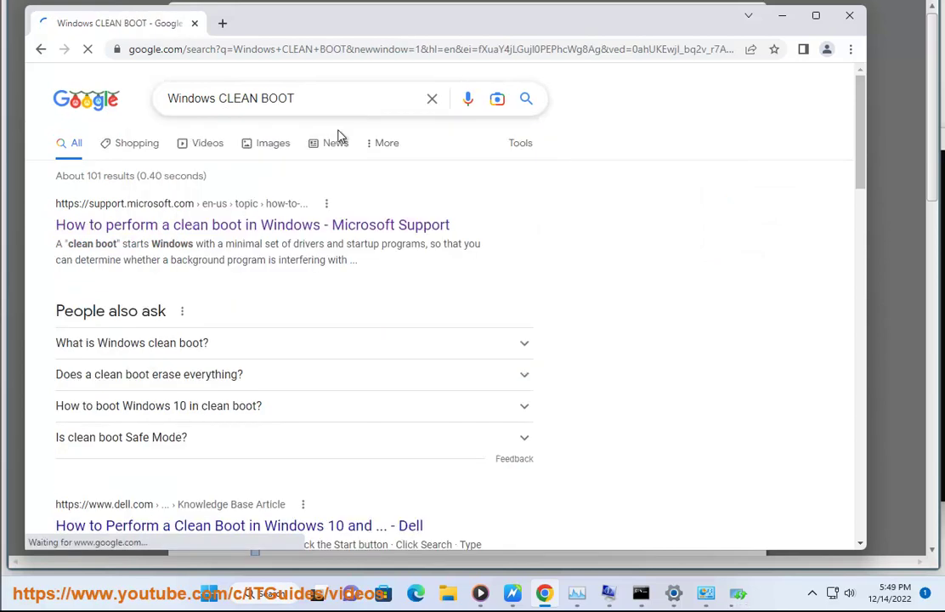
pyautogui.moveTo(379, 264); pyautogui.dragTo(26, 215)
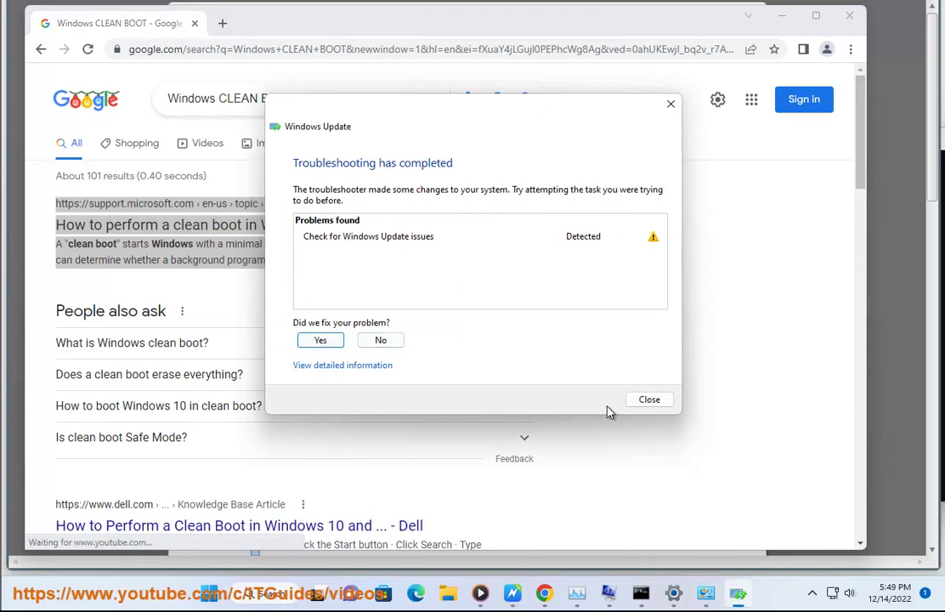
# - Close the Windows Update troubleshooter and all open System Information windows
pyautogui.click(643, 402)
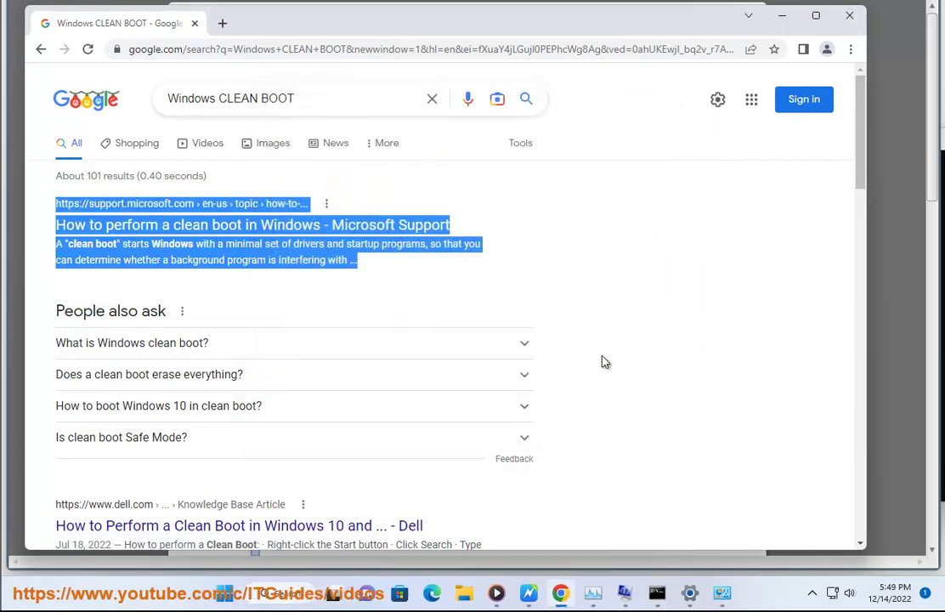
pyautogui.click(623, 595)
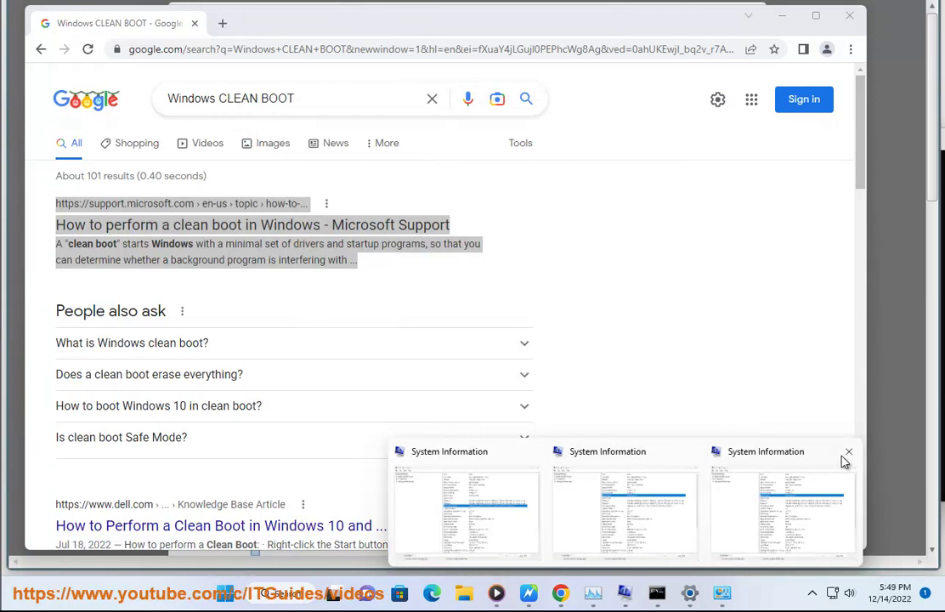
pyautogui.click(848, 451)
pyautogui.click(768, 451)
pyautogui.click(691, 451)
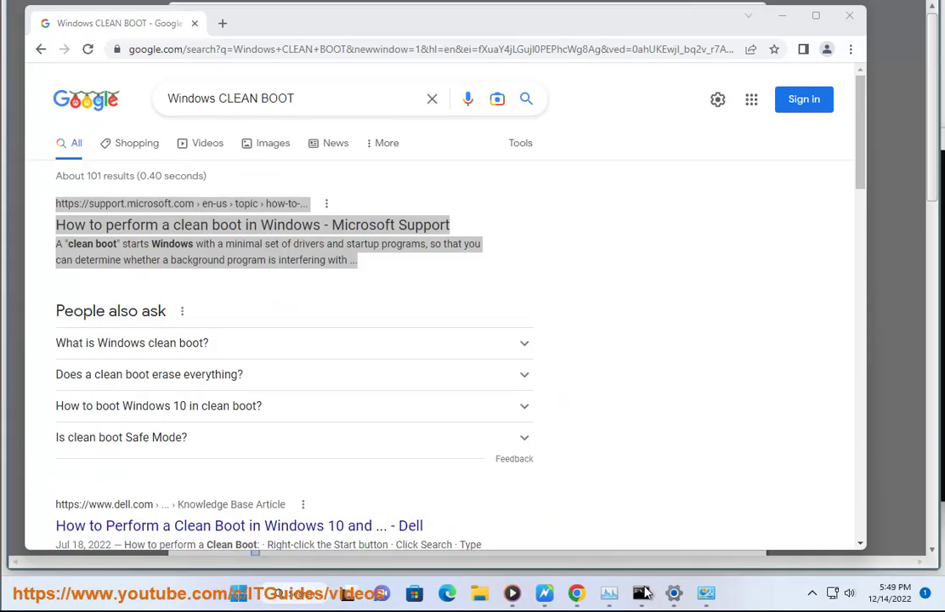
# - Try to hide all Microsoft services and disable the remaining ones in System Configuration, discarding the changes
pyautogui.click(325, 579)
pyautogui.write('MSC')
pyautogui.click(295, 190)
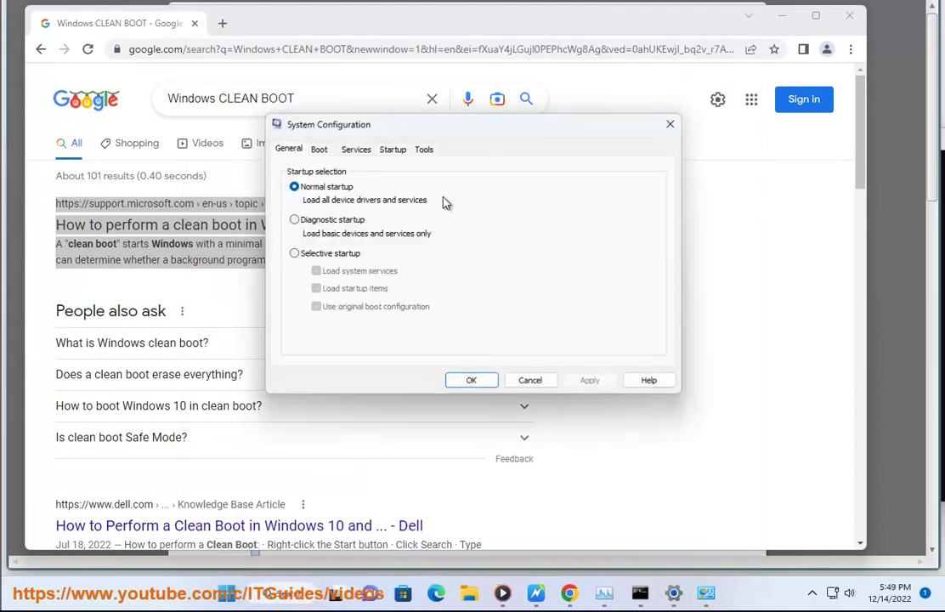
pyautogui.click(350, 151)
pyautogui.click(327, 356)
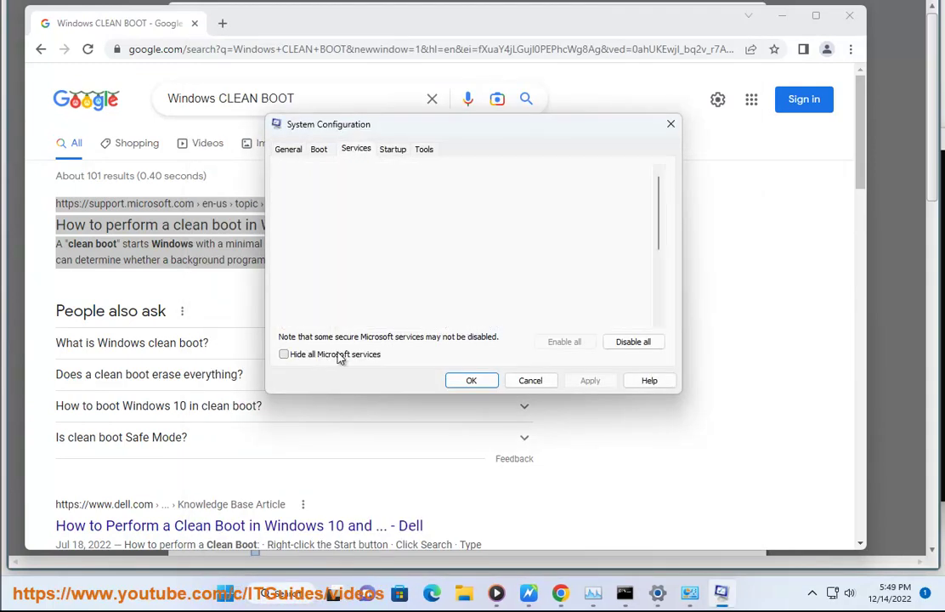
pyautogui.click(629, 343)
pyautogui.click(529, 381)
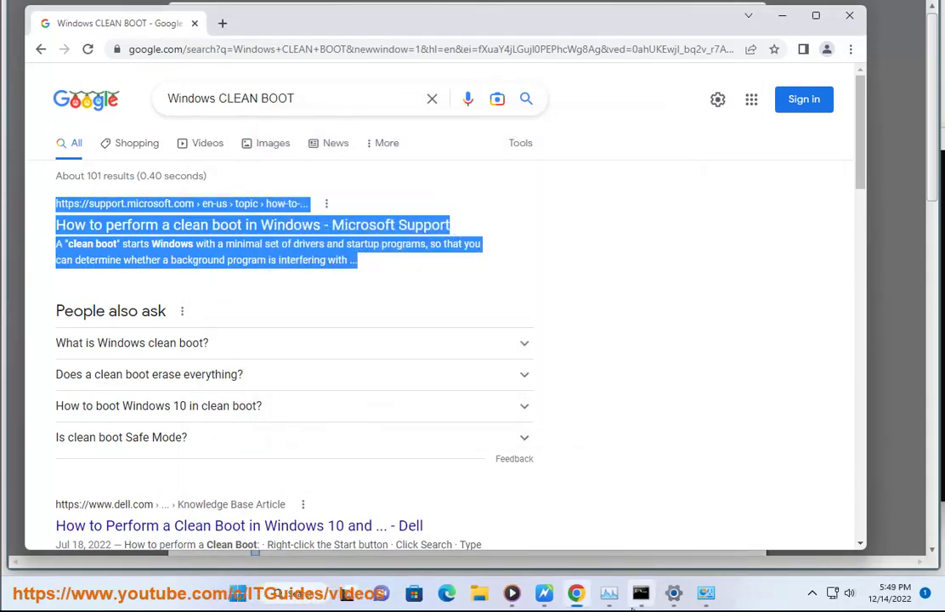
# - Examine the status and startup impact of the startup apps in Task Manager, and minimize it
pyautogui.click(613, 591)
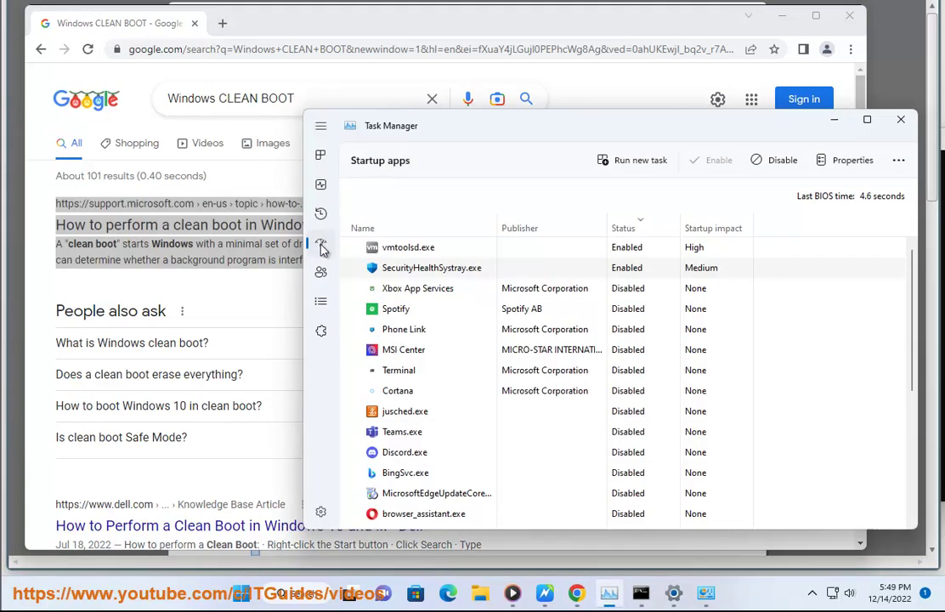
pyautogui.click(668, 268)
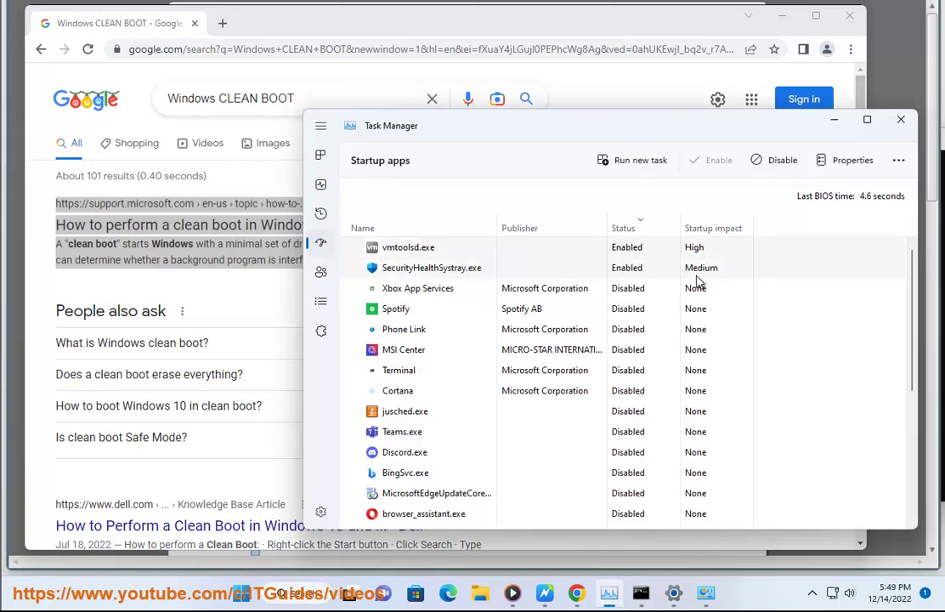
pyautogui.click(834, 119)
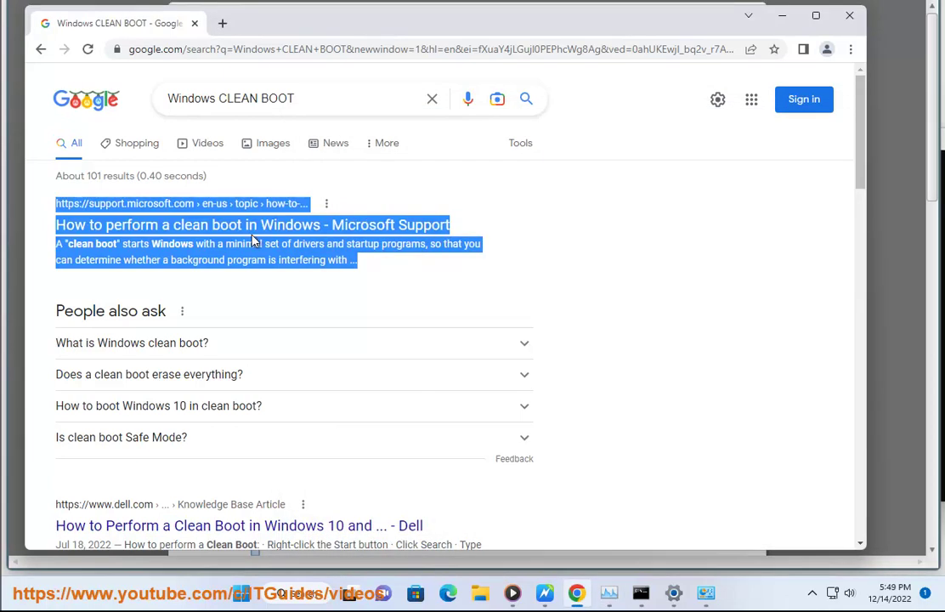
# - Run the Reset Windows Update Tool as administrator and enter option 2 for resetting the Windows Update Components
pyautogui.click(545, 593)
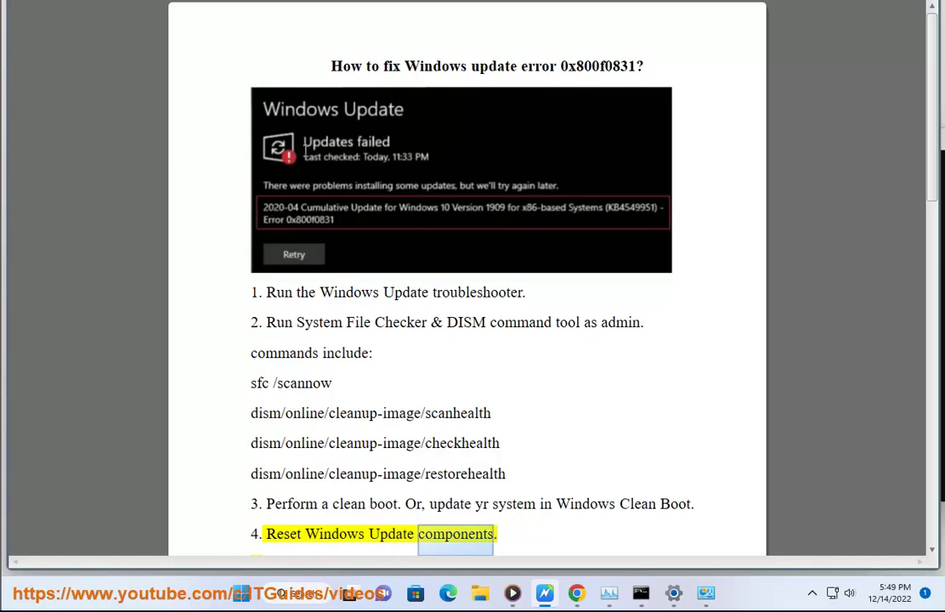
pyautogui.click(314, 600)
pyautogui.write('RES')
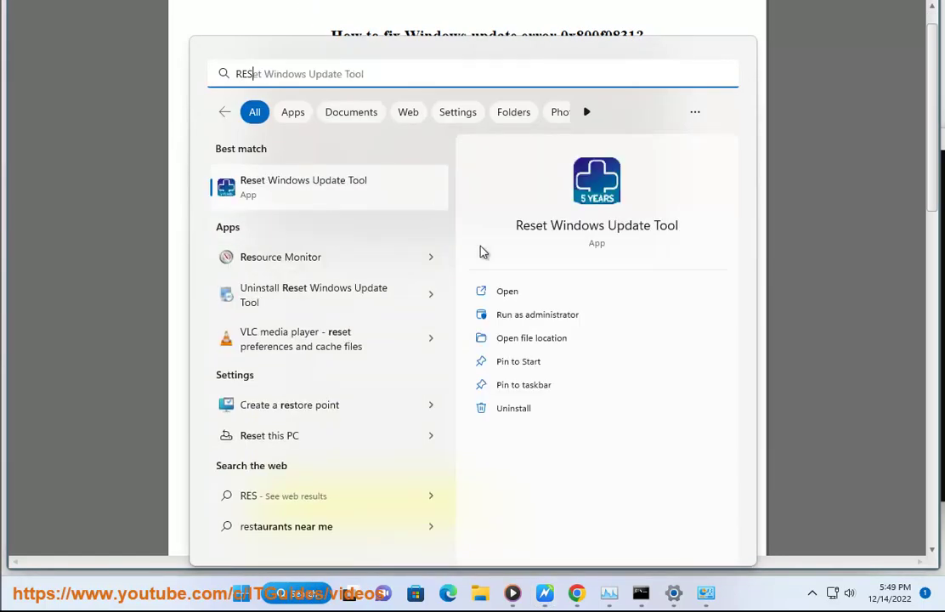
pyautogui.click(526, 316)
pyautogui.click(450, 393)
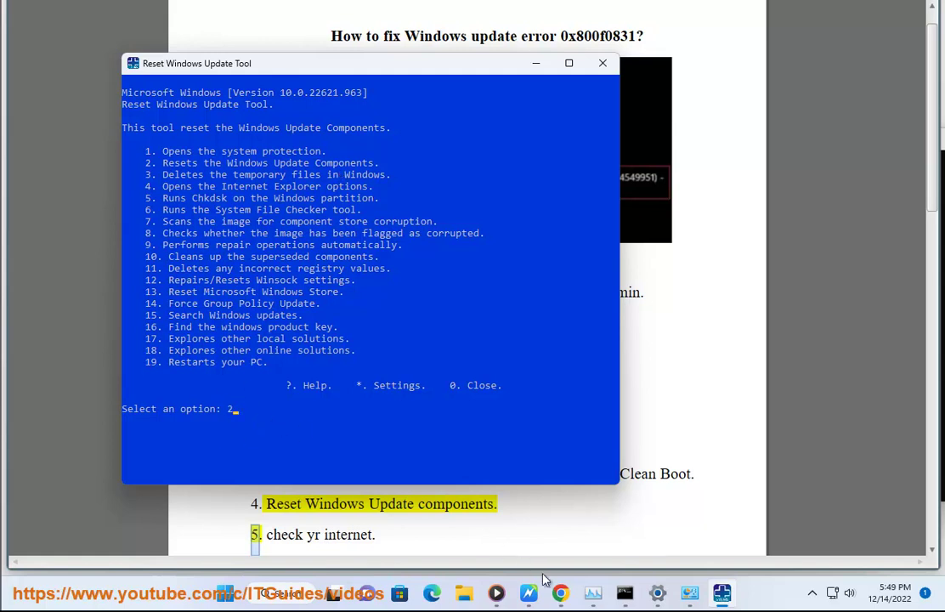
# - Switch to Chrome, search Google for "reset windows update tool" and highlight the two wureset.com results
pyautogui.click(561, 593)
pyautogui.moveTo(299, 97); pyautogui.dragTo(170, 97)
pyautogui.write('R')
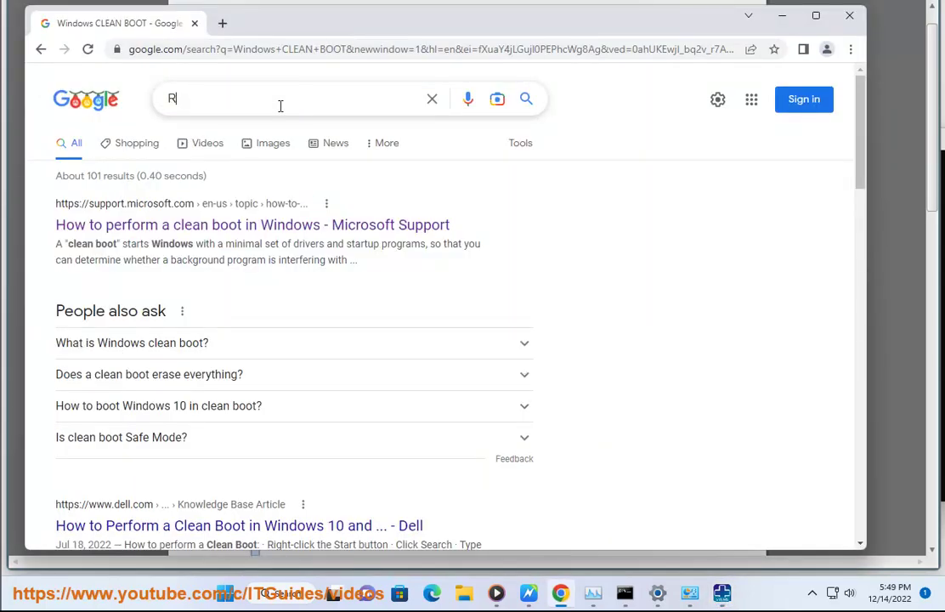
pyautogui.write('ESE')
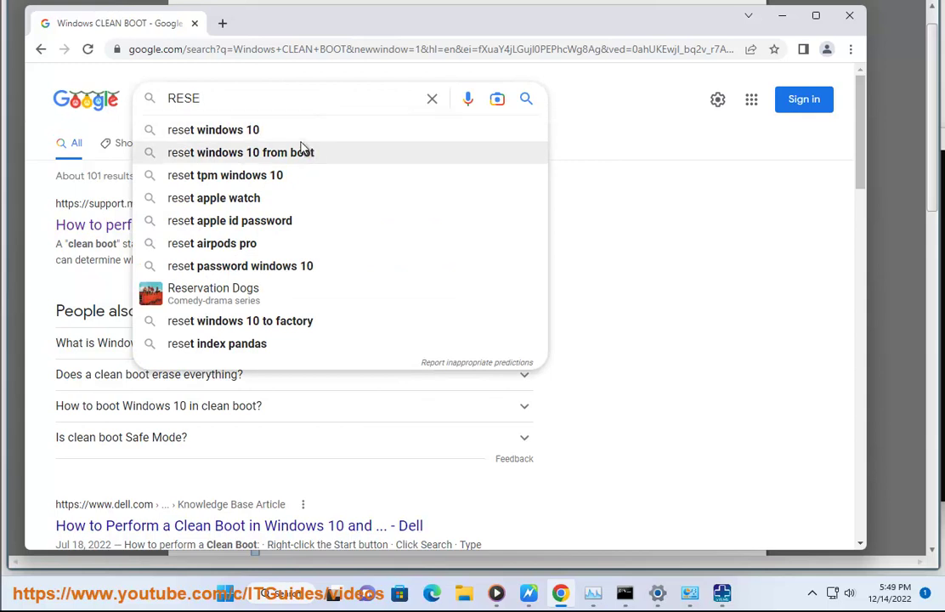
pyautogui.write('T WINDOWS UP')
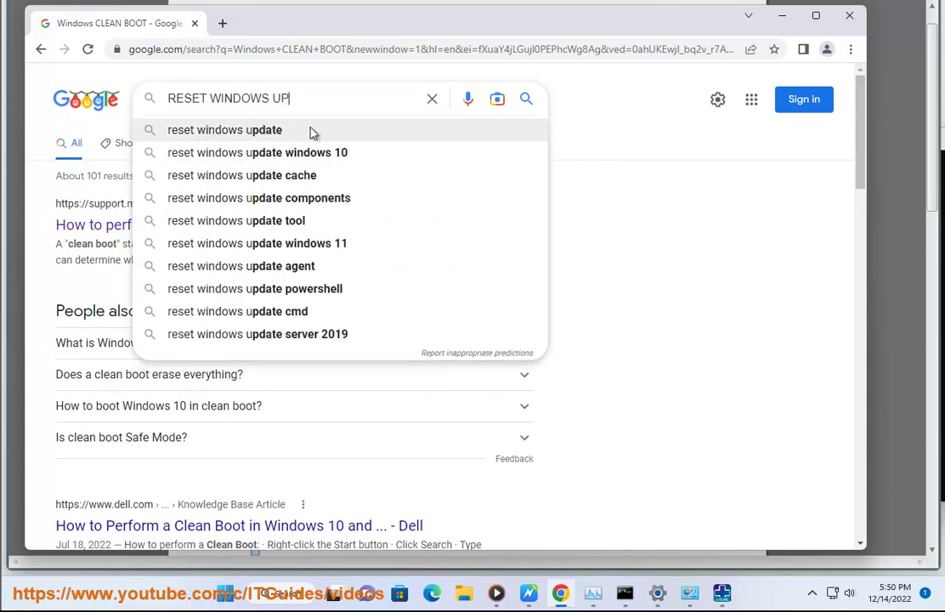
pyautogui.click(324, 176)
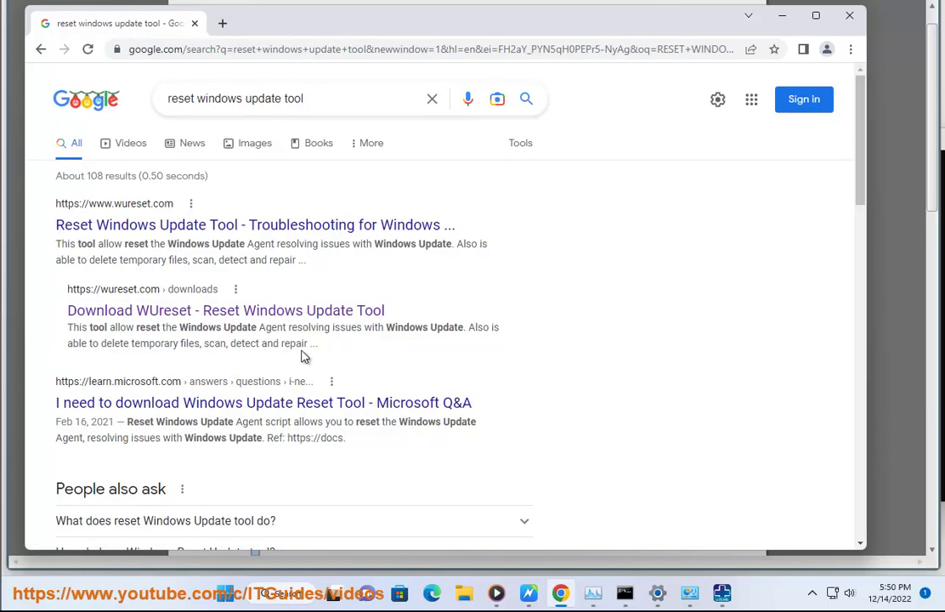
pyautogui.moveTo(353, 359); pyautogui.dragTo(17, 200)
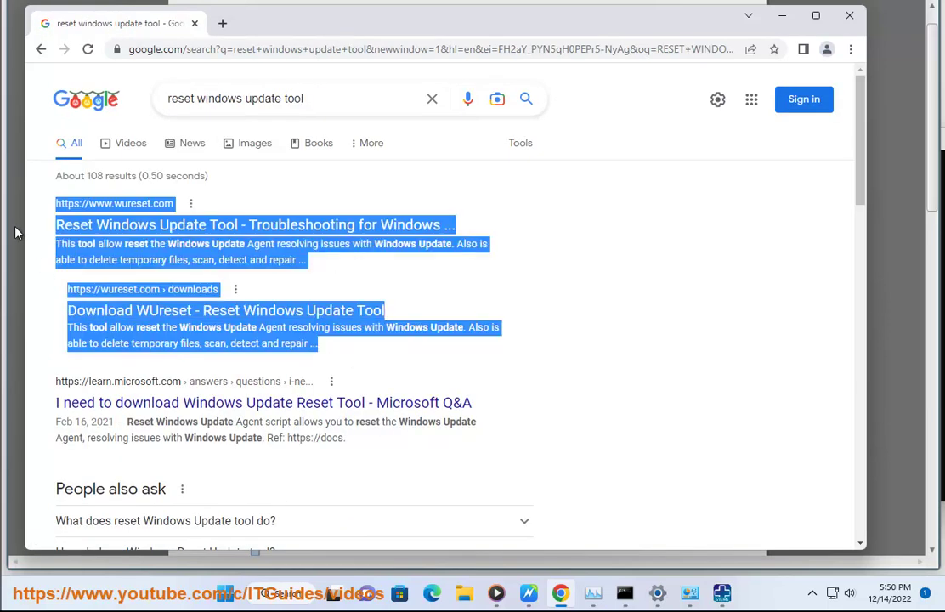
# - Replace the pending command in Command Prompt with PING GOOGLE.COM and run it to check the internet connection
pyautogui.click(526, 596)
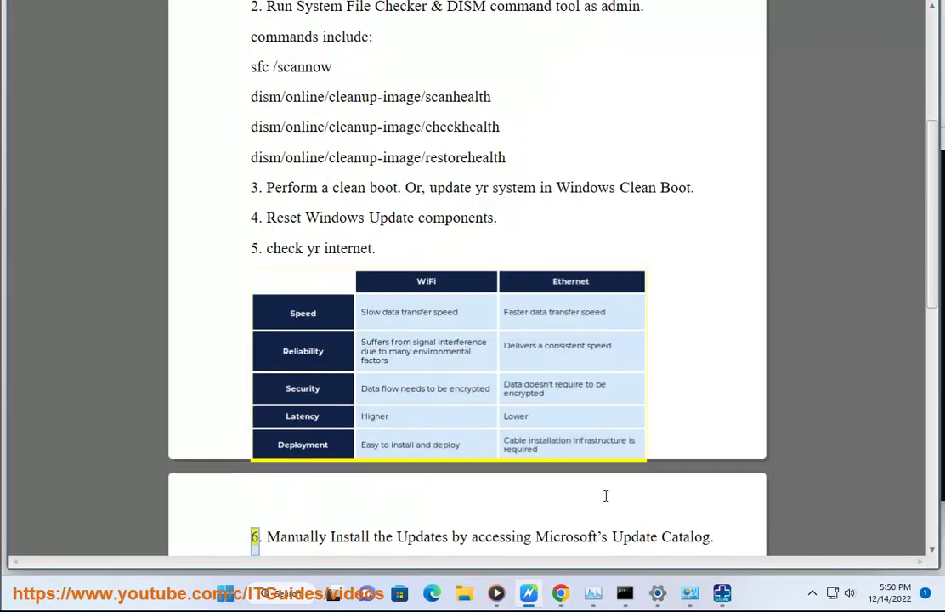
pyautogui.hotkey('alt', 'Tab')
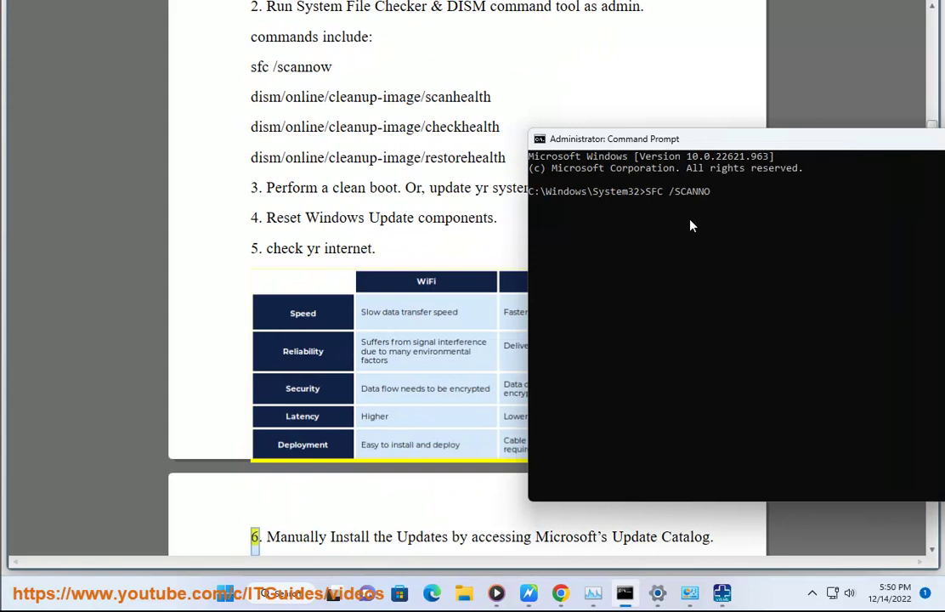
pyautogui.press('Escape')
pyautogui.write('PING GOOGLE.COM')
pyautogui.press('Return')
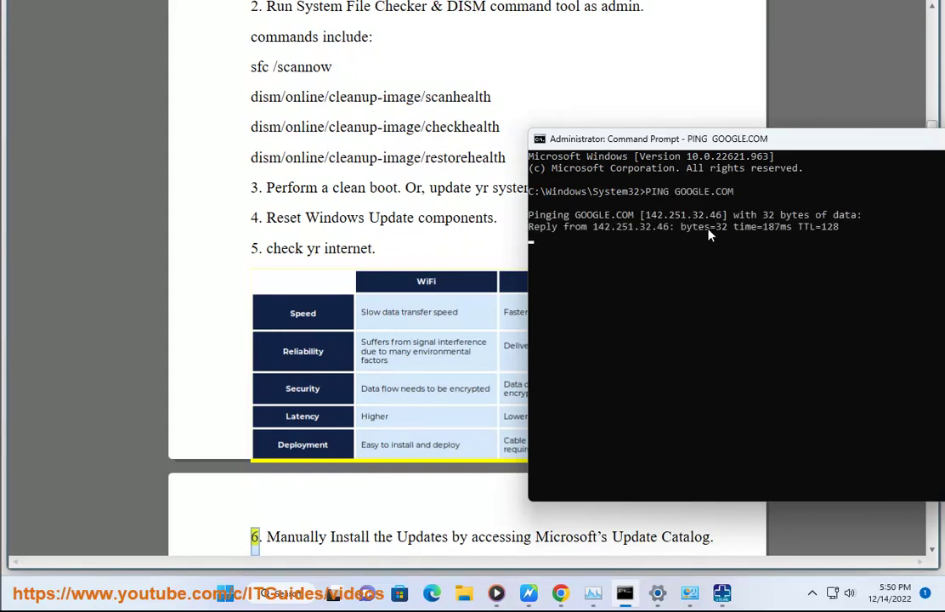
# - Highlight the time of the first ping reply, and look up "slow windows connection" on Google in Chrome
pyautogui.doubleClick(772, 227)
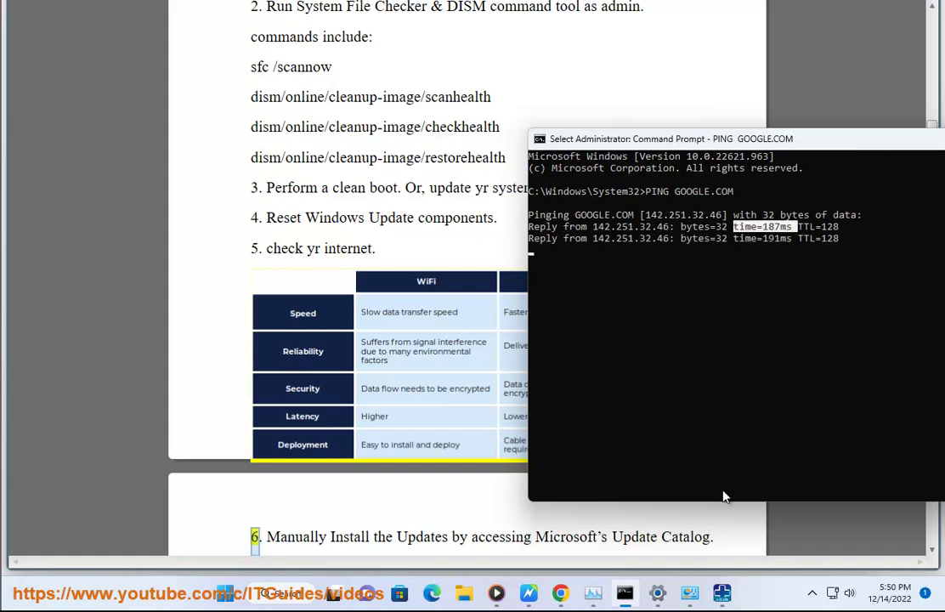
pyautogui.click(561, 593)
pyautogui.moveTo(300, 99); pyautogui.dragTo(40, 103)
pyautogui.write('SUOW WINDOWS ')
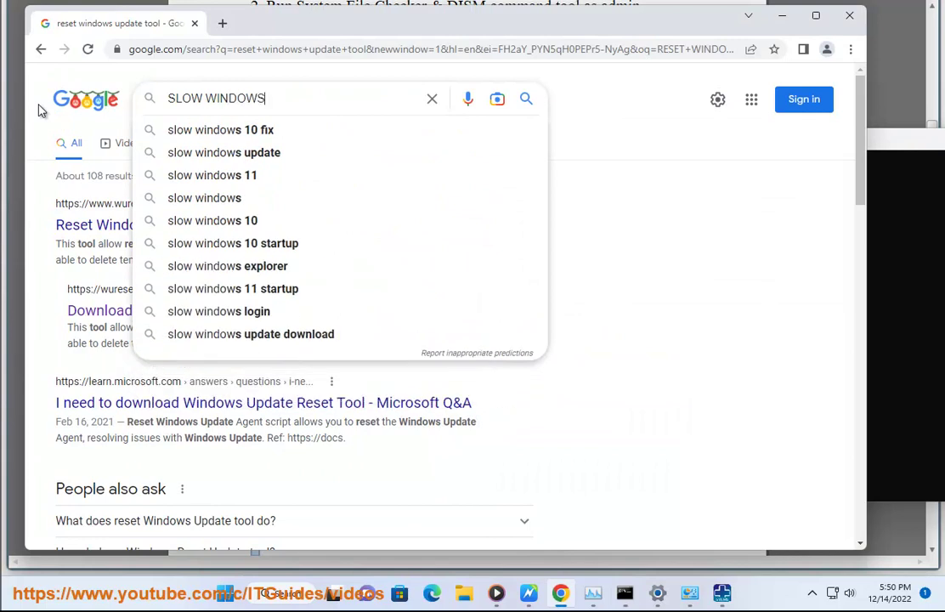
pyautogui.write('C')
pyautogui.press('Down')
pyautogui.press('Down')
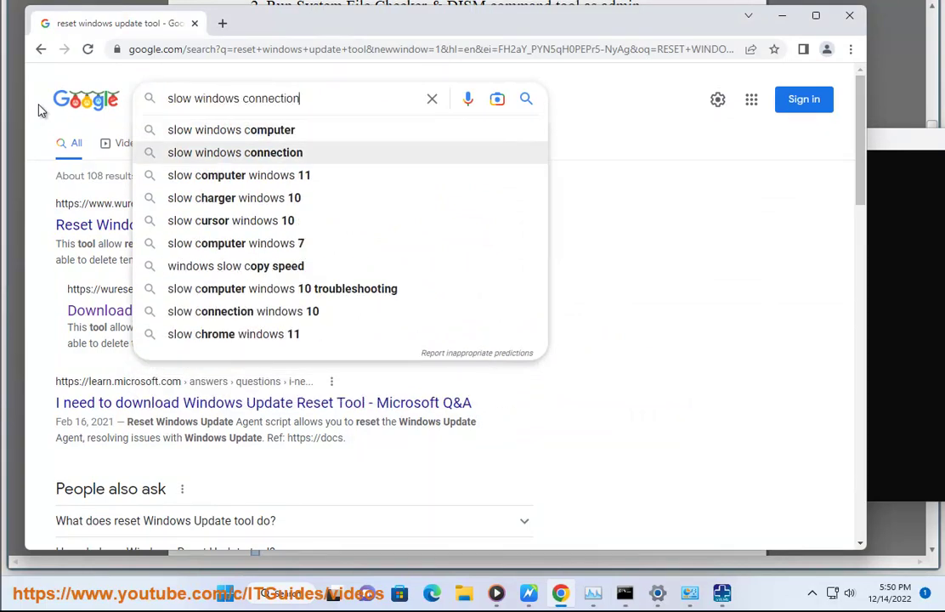
pyautogui.press('Return')
pyautogui.moveTo(293, 258); pyautogui.dragTo(5, 194)
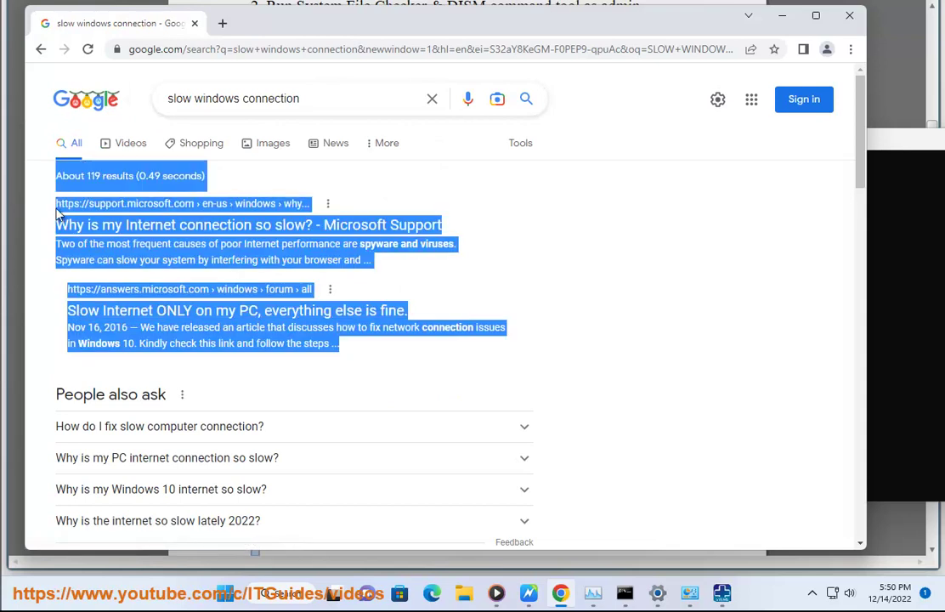
pyautogui.click(784, 16)
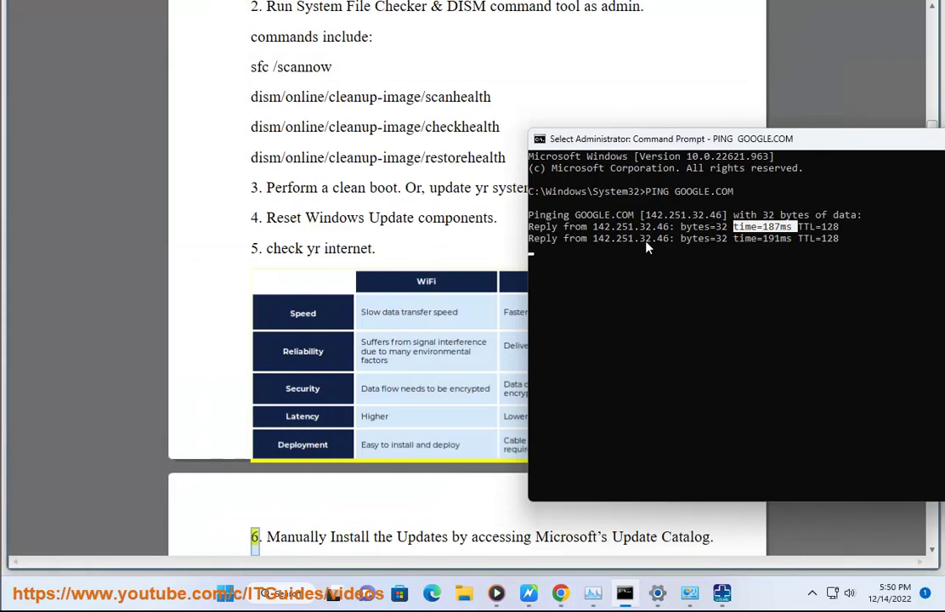
# - Bring the Command Prompt window fully into view, close it, and return to item 6 of the document
pyautogui.moveTo(857, 140); pyautogui.dragTo(690, 142)
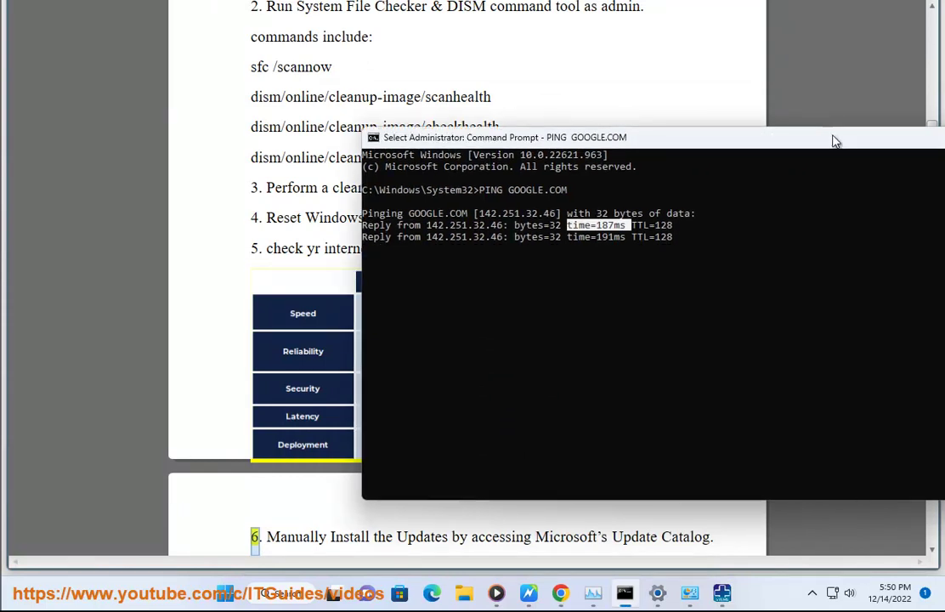
pyautogui.moveTo(831, 146); pyautogui.dragTo(650, 143)
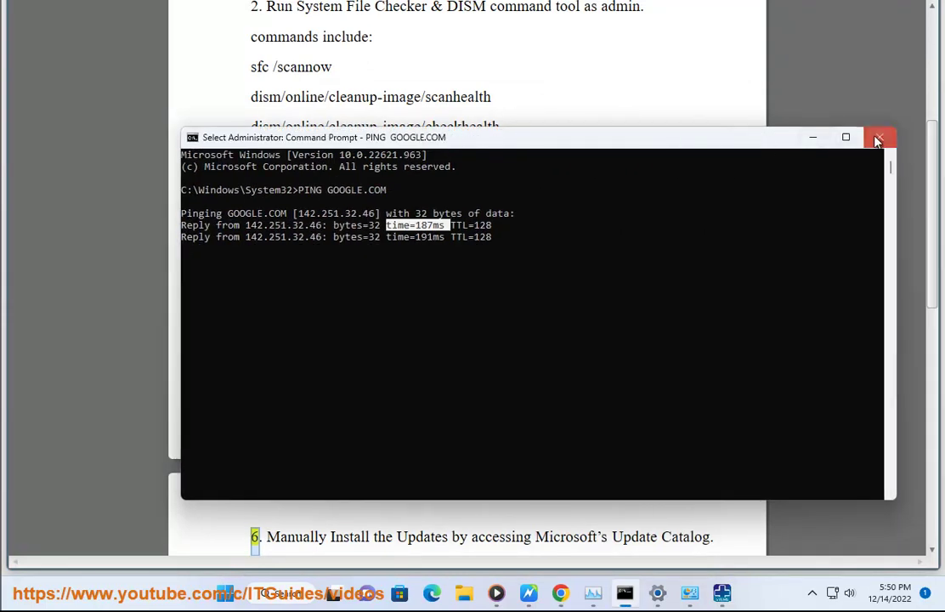
pyautogui.click(648, 537)
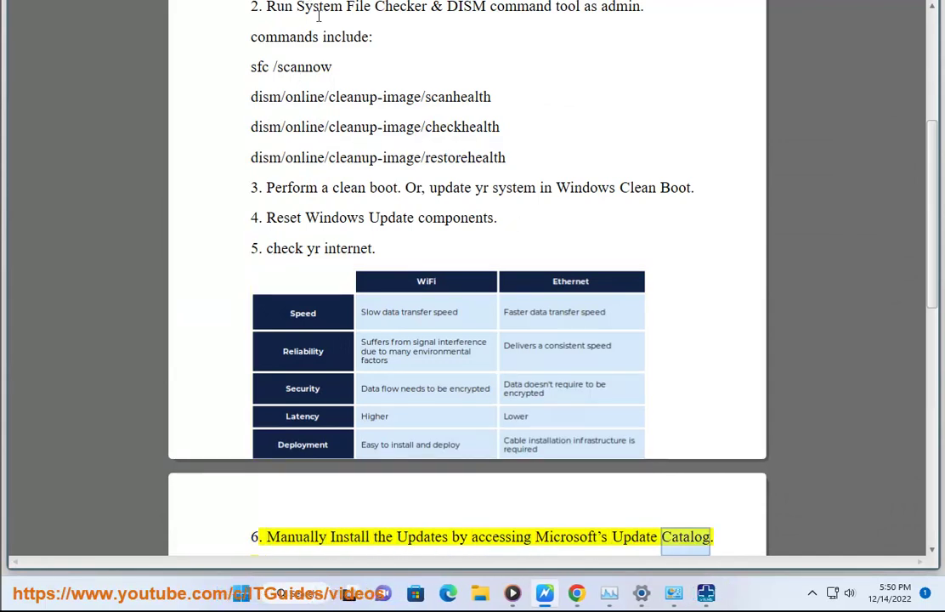
# - Search Google in Chrome for "ms update catalog" and open the Microsoft Update Catalog site
pyautogui.click(577, 592)
pyautogui.moveTo(340, 99); pyautogui.dragTo(161, 101)
pyautogui.write('MS ')
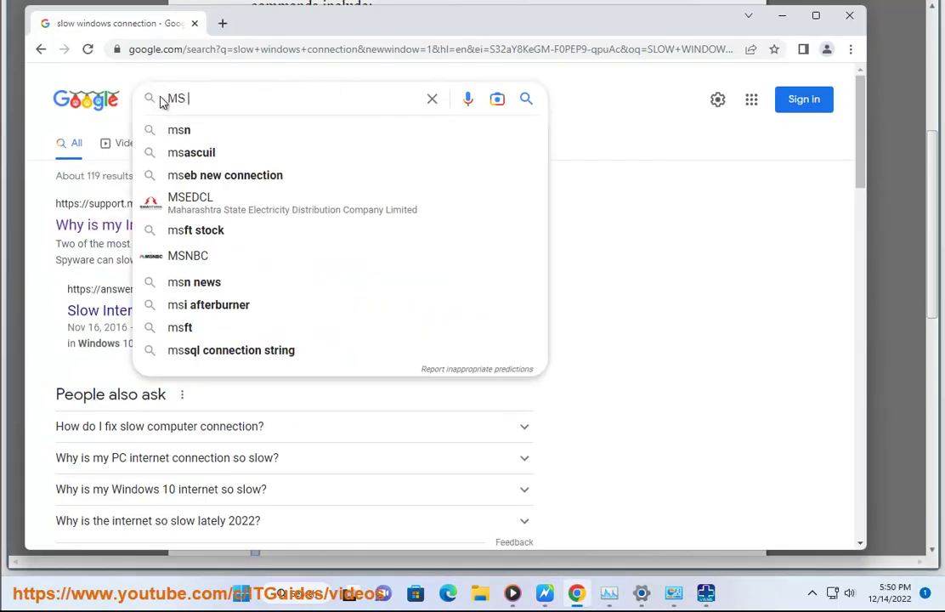
pyautogui.write('UPDAT')
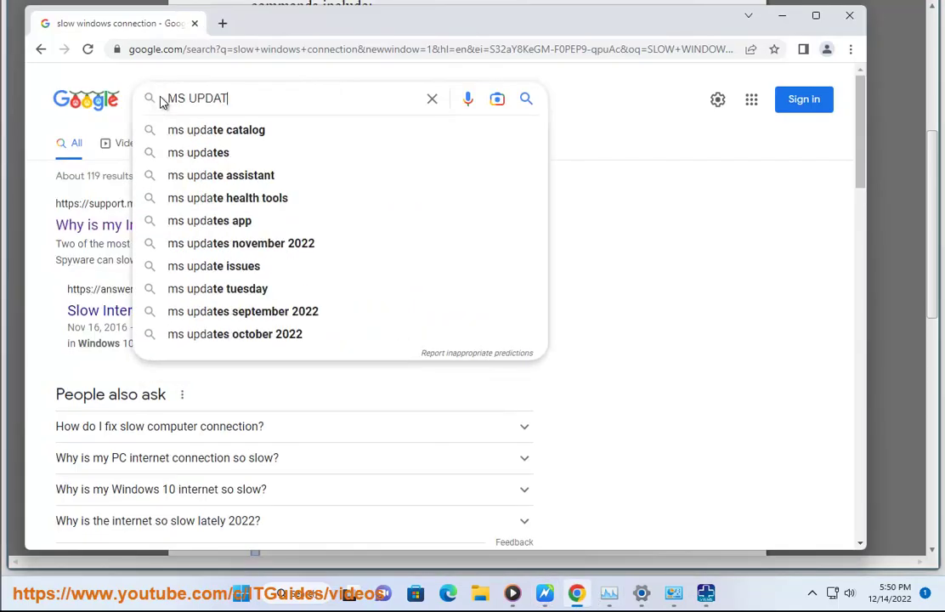
pyautogui.press('Down')
pyautogui.press('Return')
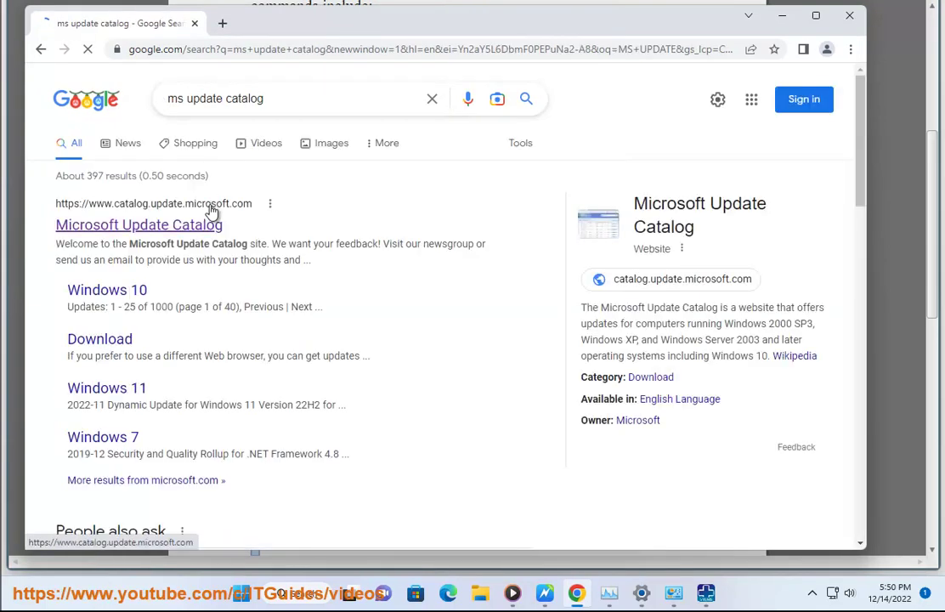
pyautogui.click(204, 227)
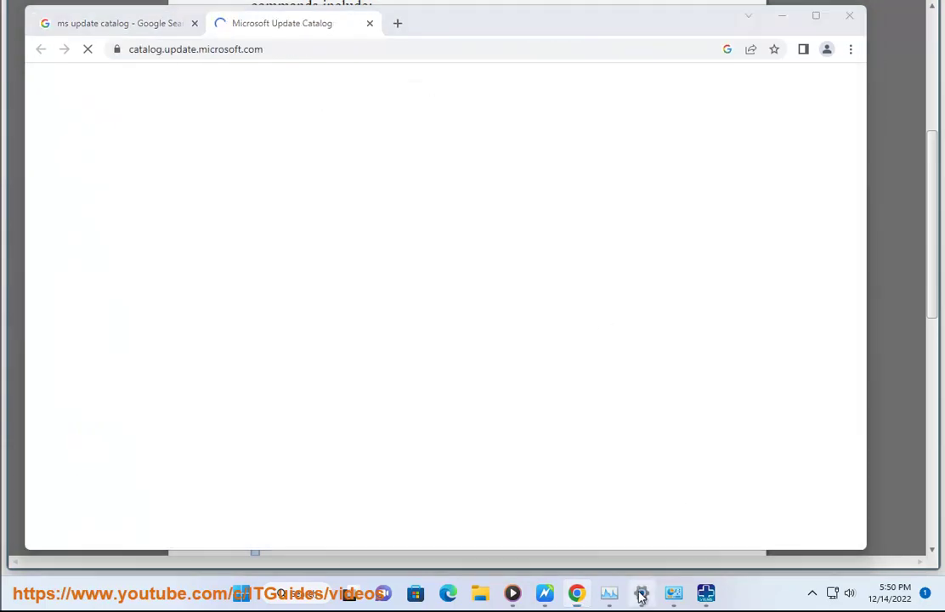
# - Open the Windows Update history in Settings and copy the KB5020622 number of the 2022-11 .NET Framework cumulative update
pyautogui.click(641, 593)
pyautogui.click(127, 386)
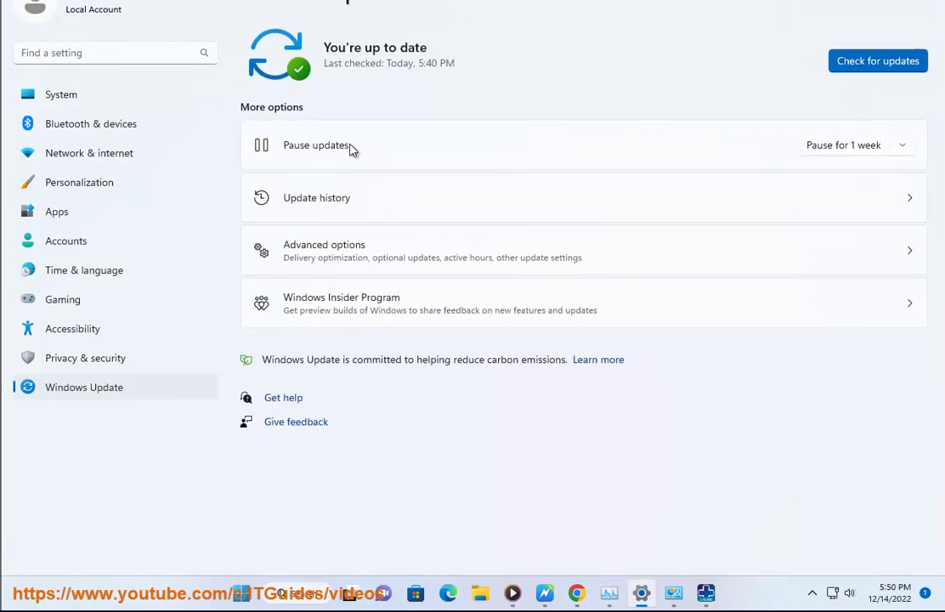
pyautogui.click(352, 212)
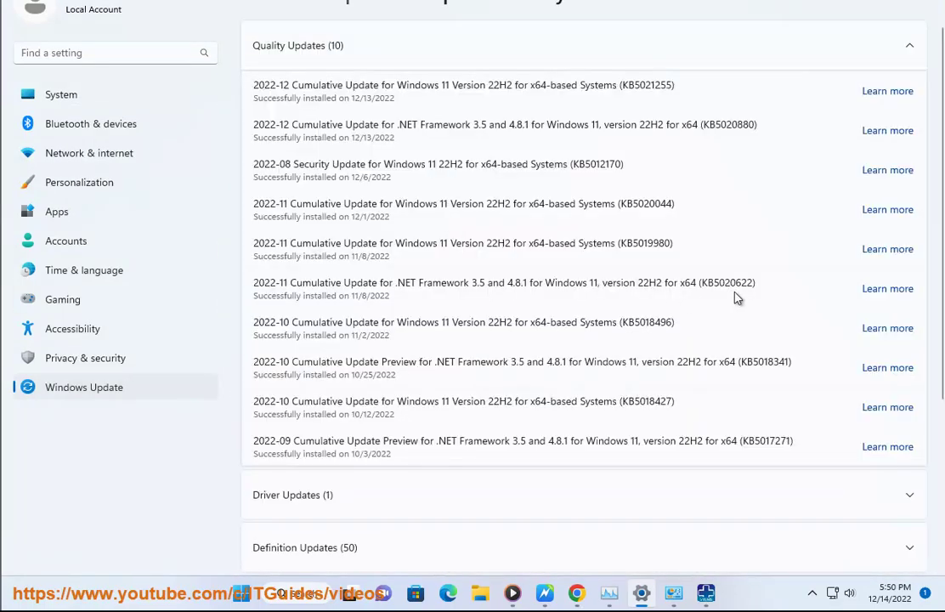
pyautogui.doubleClick(734, 283)
pyautogui.rightClick(735, 291)
pyautogui.click(745, 302)
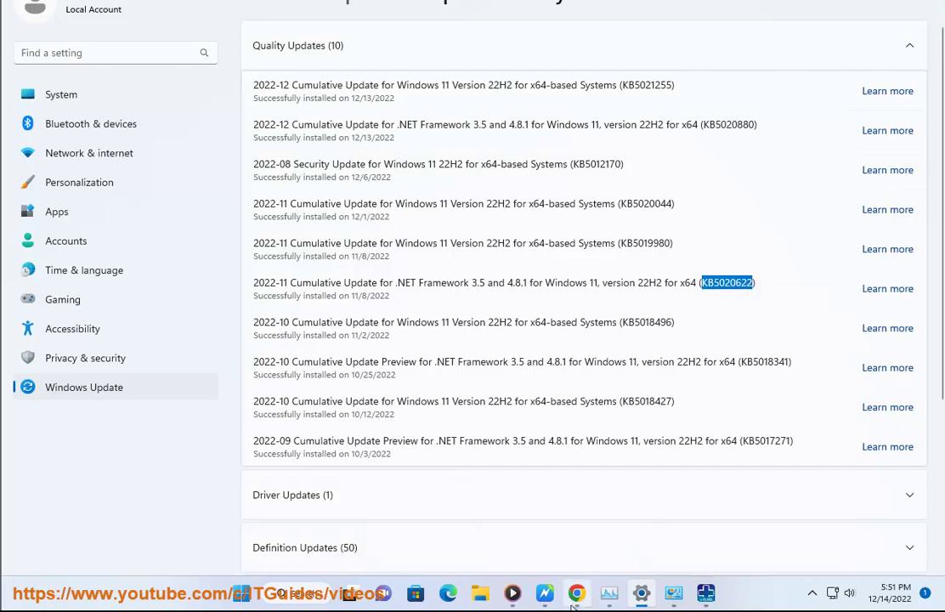
# - Switch back to Chrome and search the Microsoft Update Catalog for the copied number KB5020622
pyautogui.click(577, 593)
pyautogui.rightClick(671, 180)
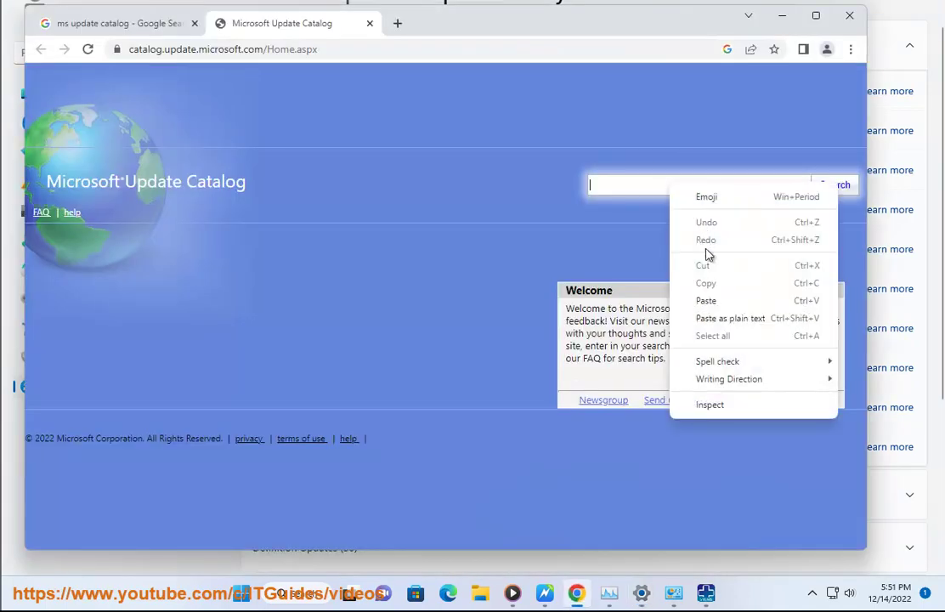
pyautogui.click(715, 302)
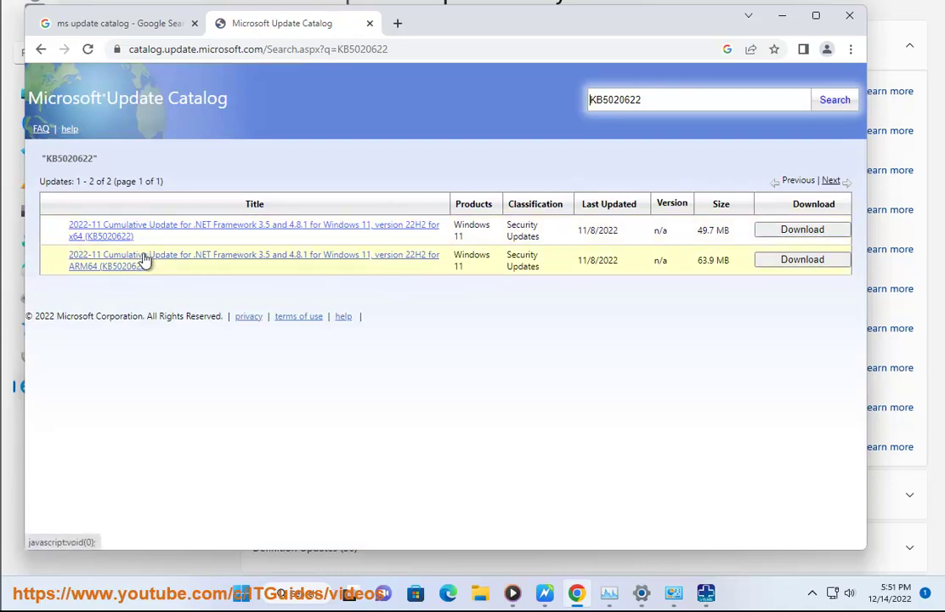
# - Check the System Type in System Information, and close the window
pyautogui.click(302, 592)
pyautogui.write('S')
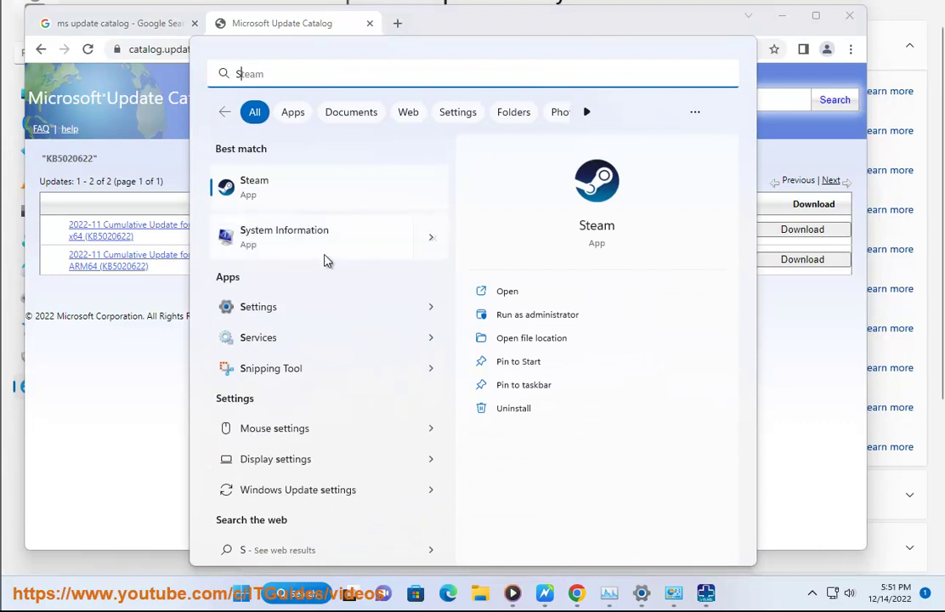
pyautogui.click(327, 253)
pyautogui.click(519, 149)
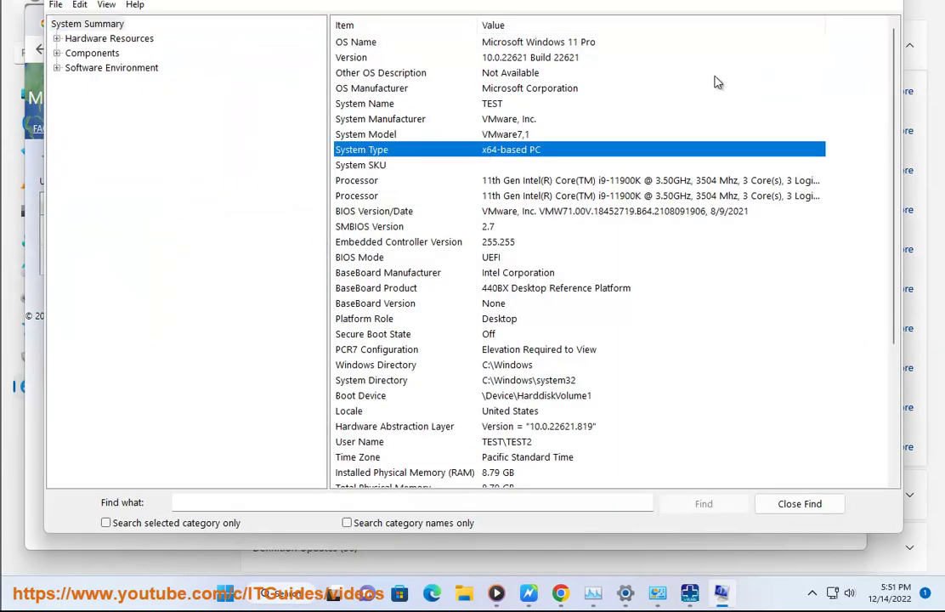
pyautogui.click(890, 7)
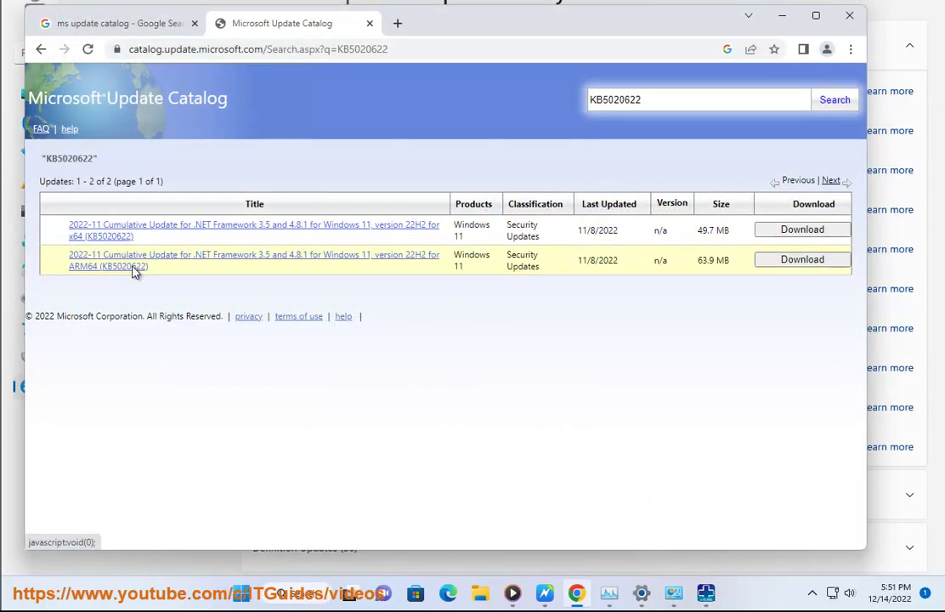
# - View the ARM64 update's details, and examine the x64 update's overview, package details and install resources
pyautogui.click(131, 270)
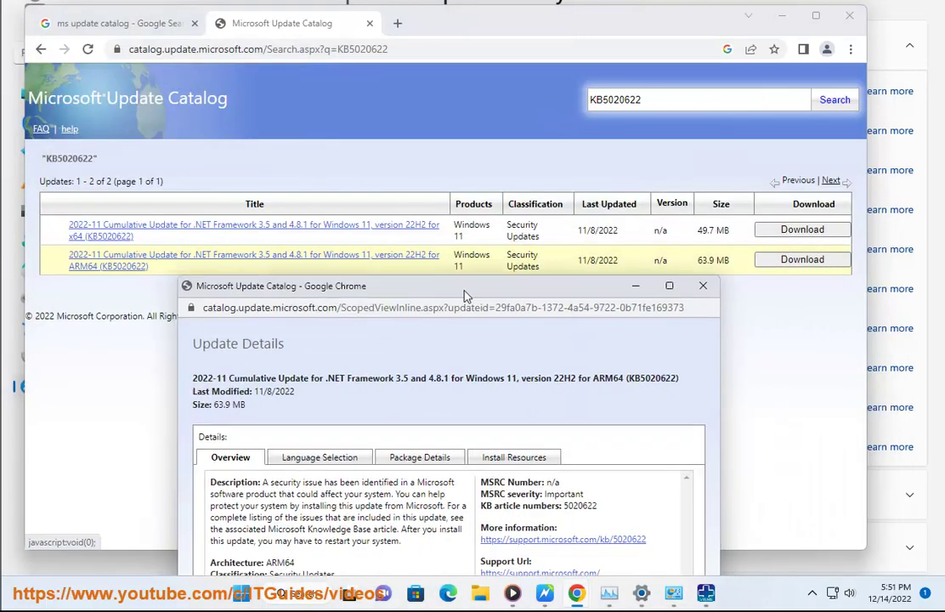
pyautogui.click(713, 263)
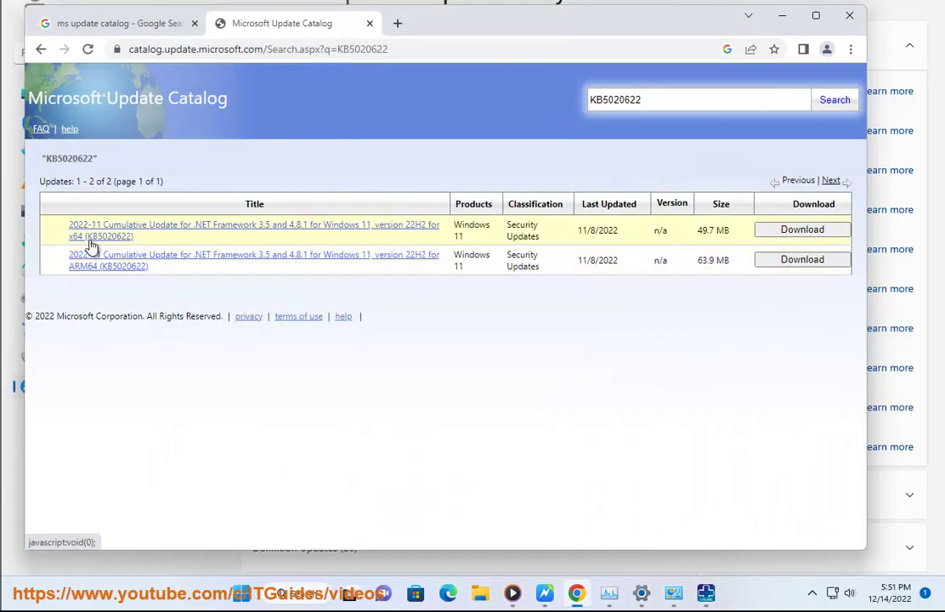
pyautogui.click(128, 235)
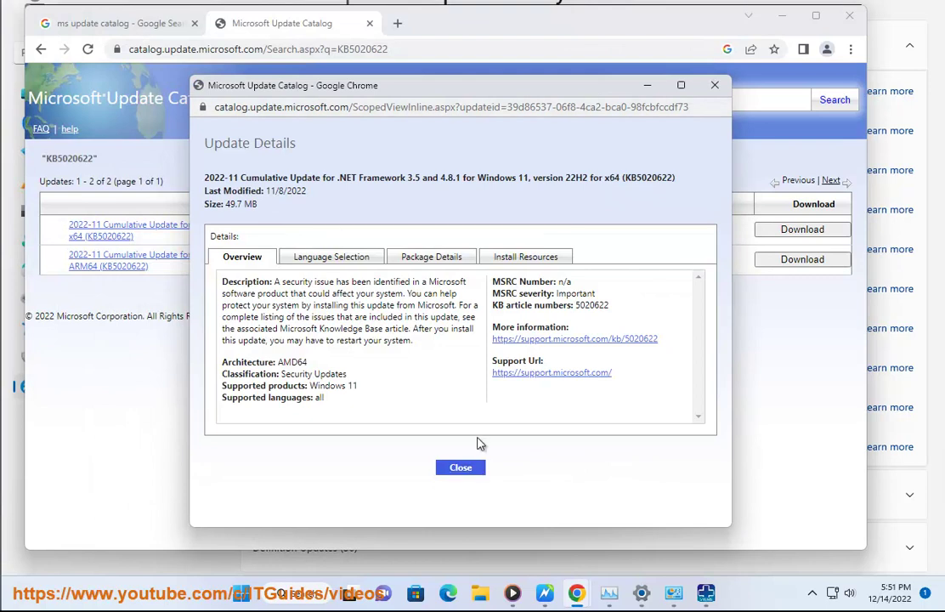
pyautogui.click(433, 260)
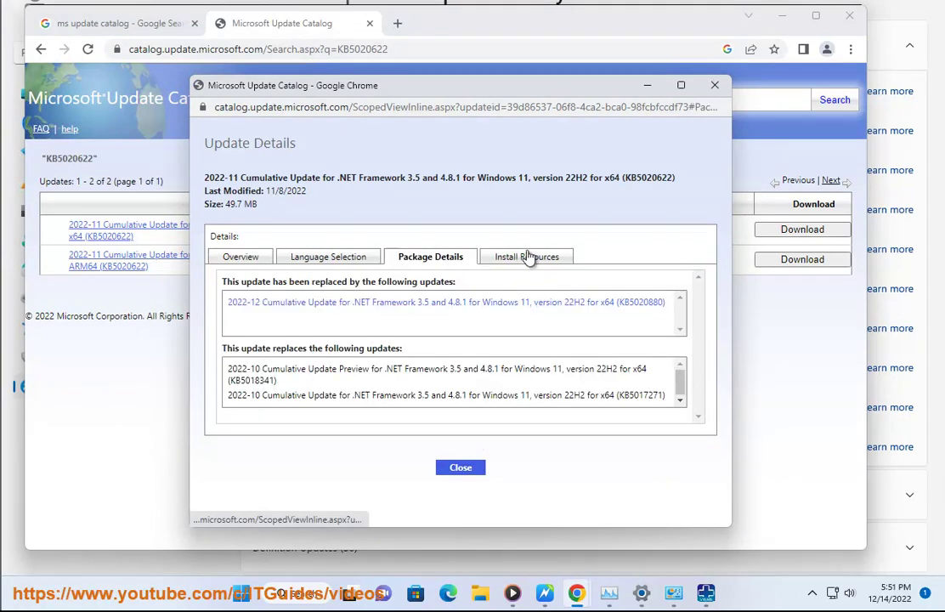
pyautogui.click(527, 259)
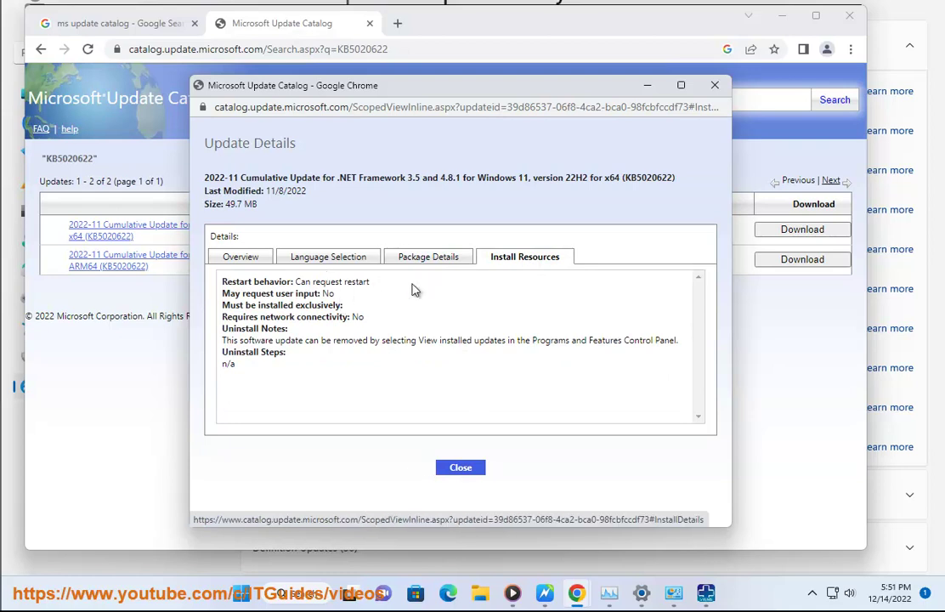
pyautogui.click(715, 85)
# - Open the download window of the x64 KB5020622 update and highlight the .msu extension of its file link
pyautogui.click(809, 237)
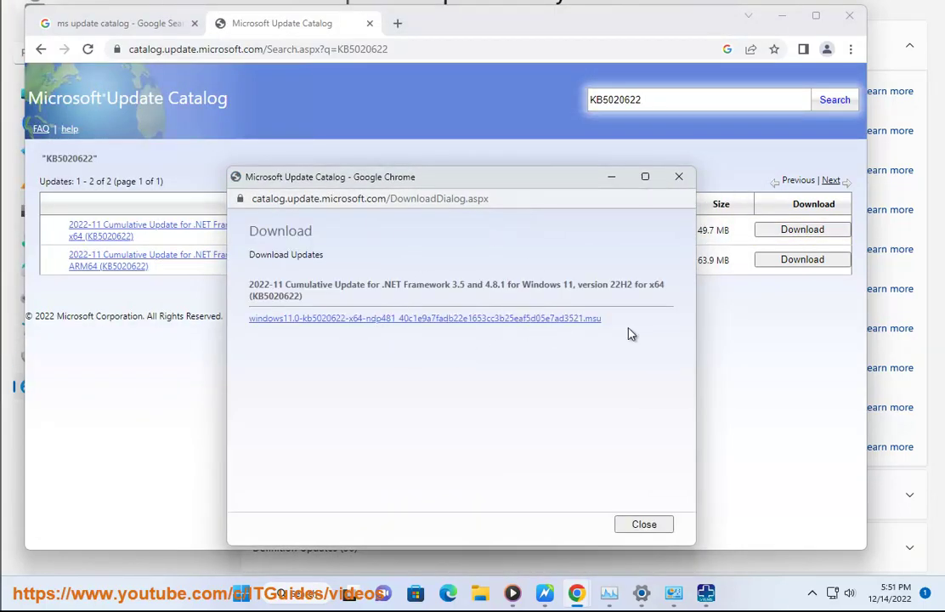
pyautogui.moveTo(610, 328); pyautogui.dragTo(589, 323)
# - Return to the Google results tab in Chrome and search for "RUN msu FILE"
pyautogui.moveTo(576, 592)
pyautogui.click(507, 500)
pyautogui.click(119, 23)
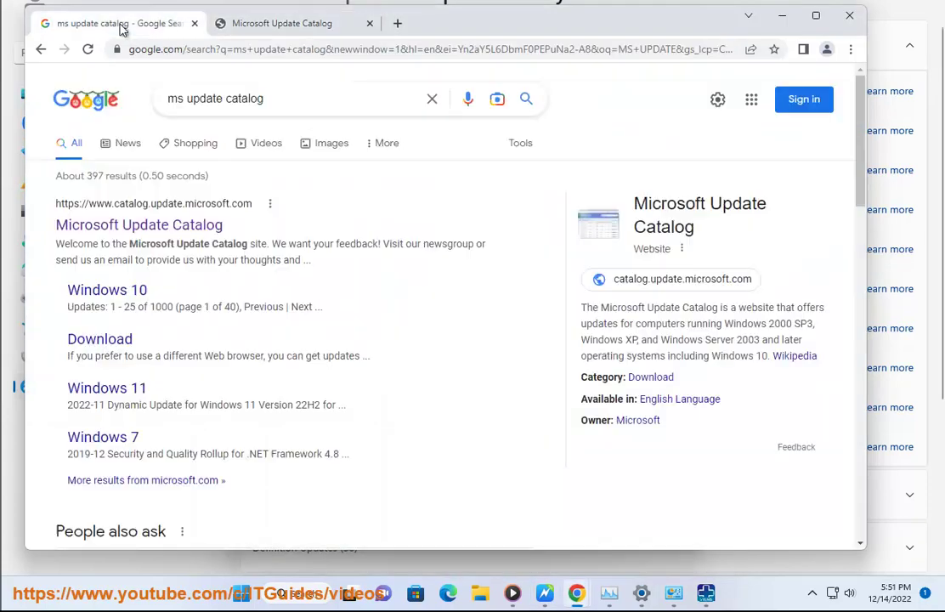
pyautogui.moveTo(302, 100); pyautogui.dragTo(94, 109)
pyautogui.write('RUN ')
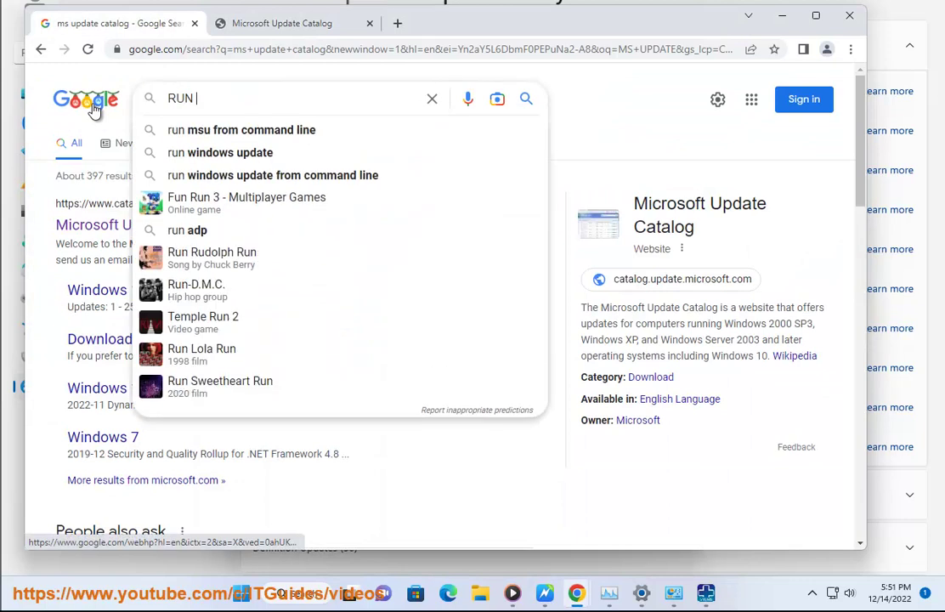
pyautogui.write('msu FILE')
pyautogui.press('Return')
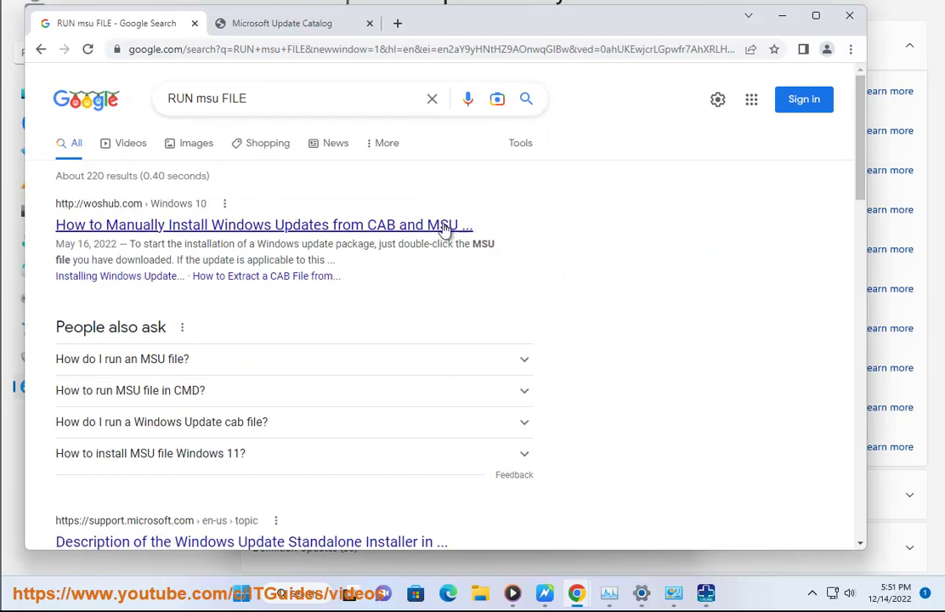
# - Minimize Chrome, close the update download window and return to the document with the list of fixes
pyautogui.click(784, 17)
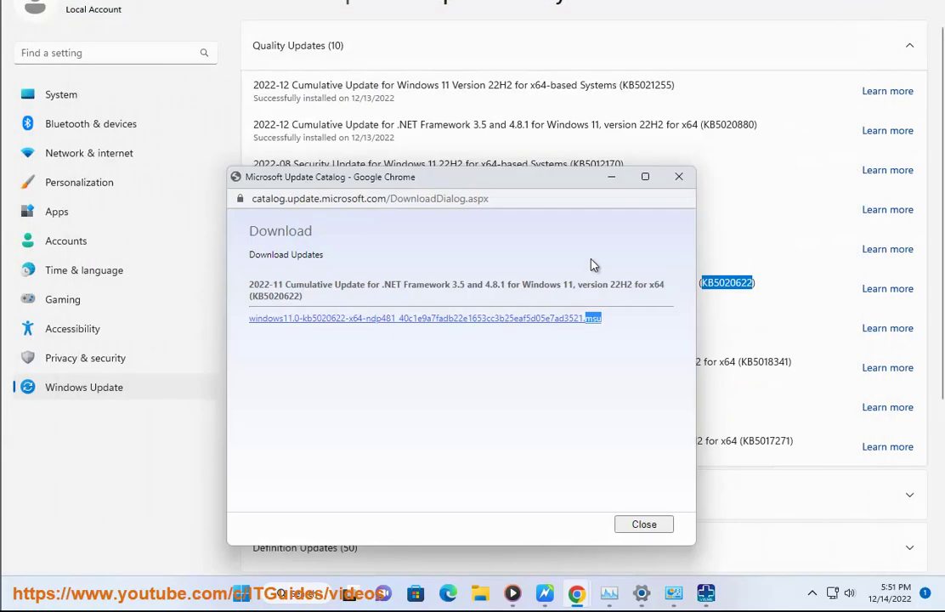
pyautogui.click(644, 525)
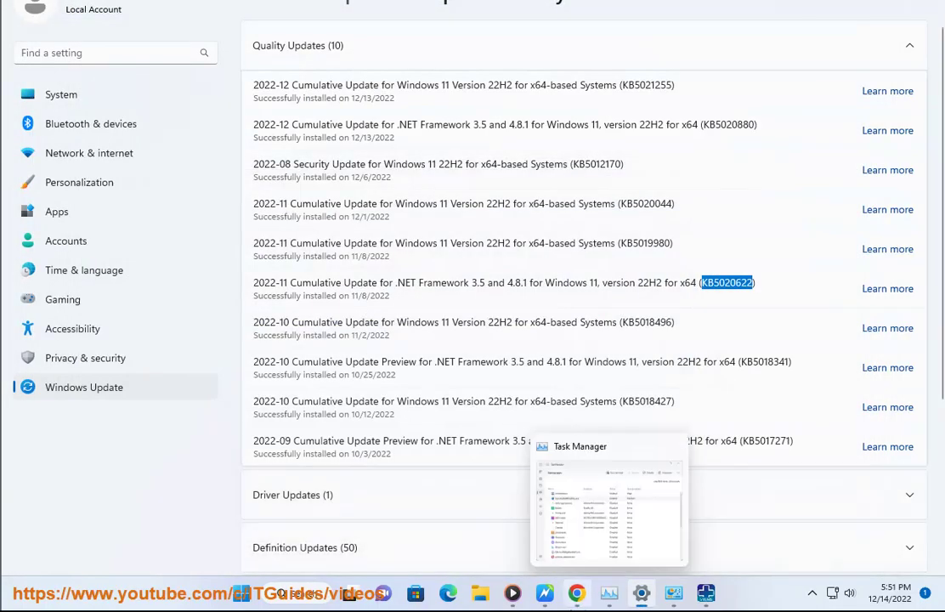
pyautogui.click(545, 593)
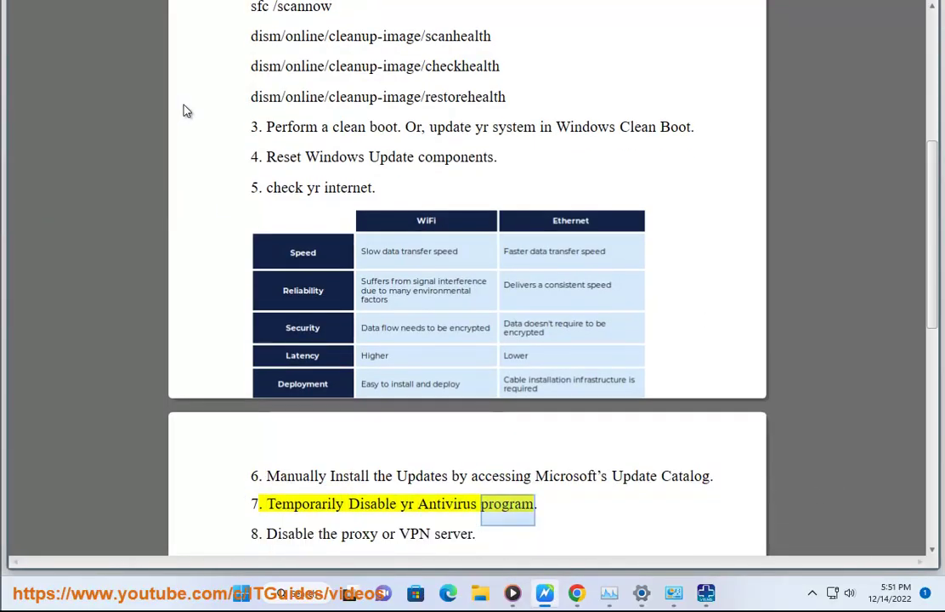
# - Open Windows Security from the Privacy & security settings and go to the management of Virus & threat protection settings
pyautogui.click(642, 593)
pyautogui.click(73, 357)
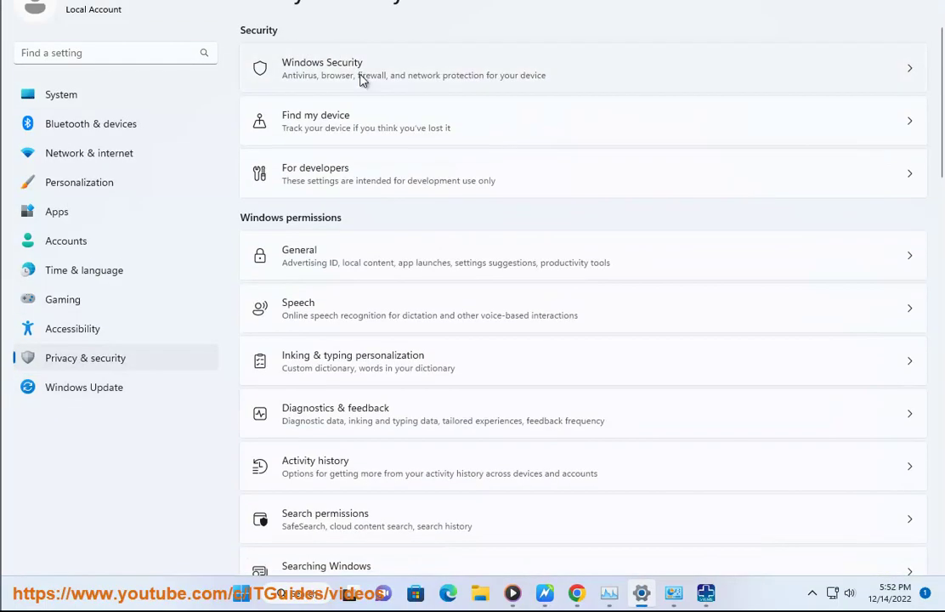
pyautogui.click(361, 78)
pyautogui.click(338, 161)
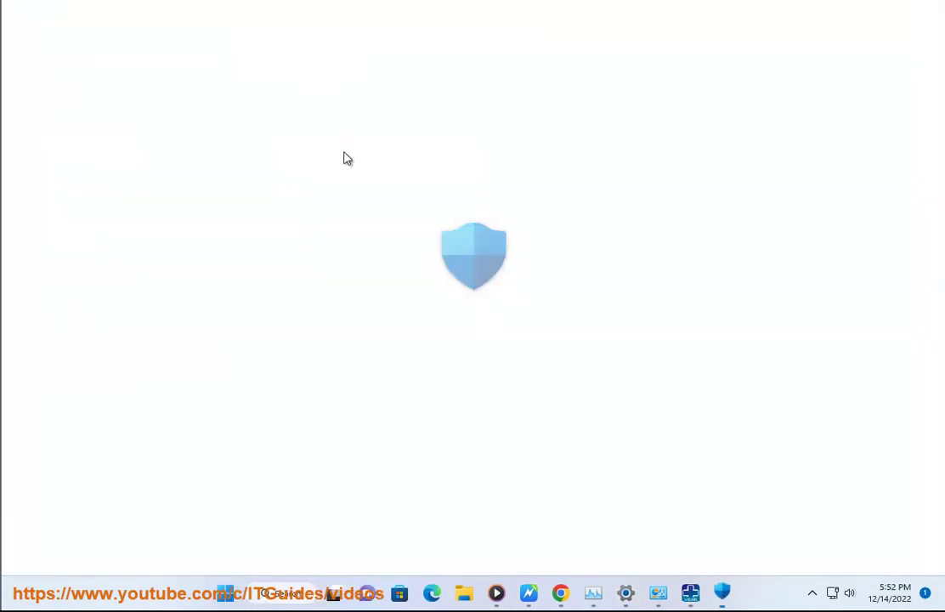
pyautogui.click(302, 375)
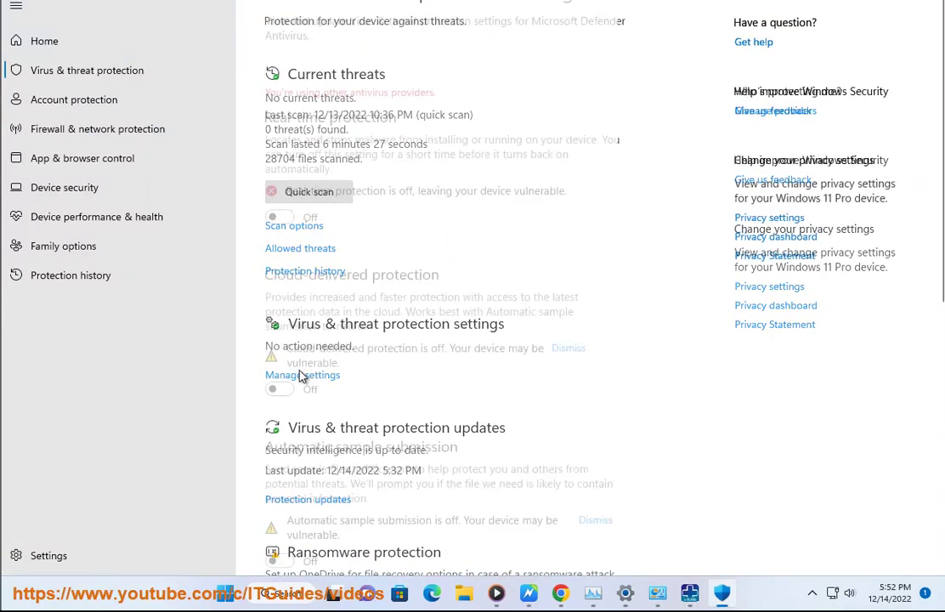
# - Look through the Virus & threat protection settings down to Exclusions, and return to the document with the list of fixes
pyautogui.scroll(-6, 285, 399)
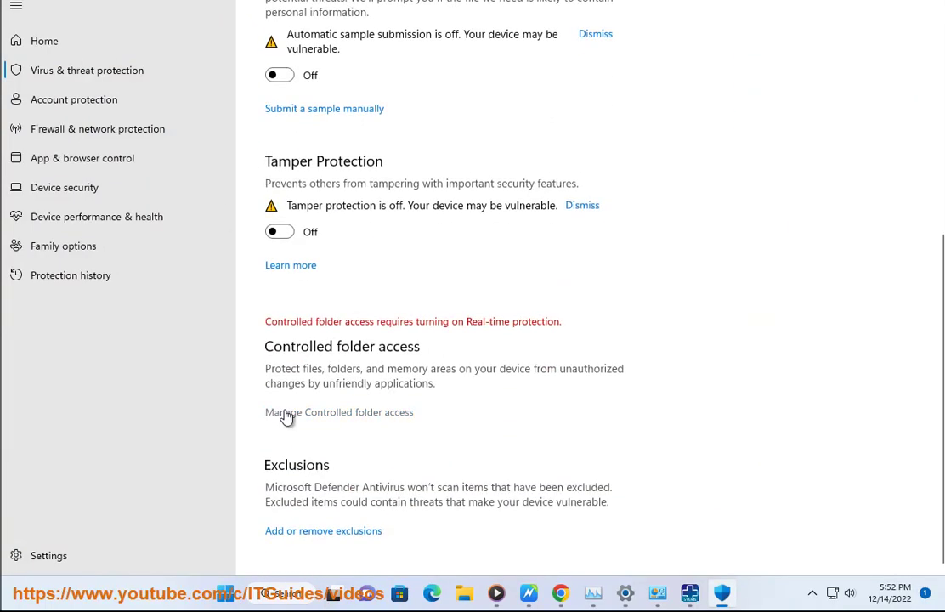
pyautogui.click(526, 592)
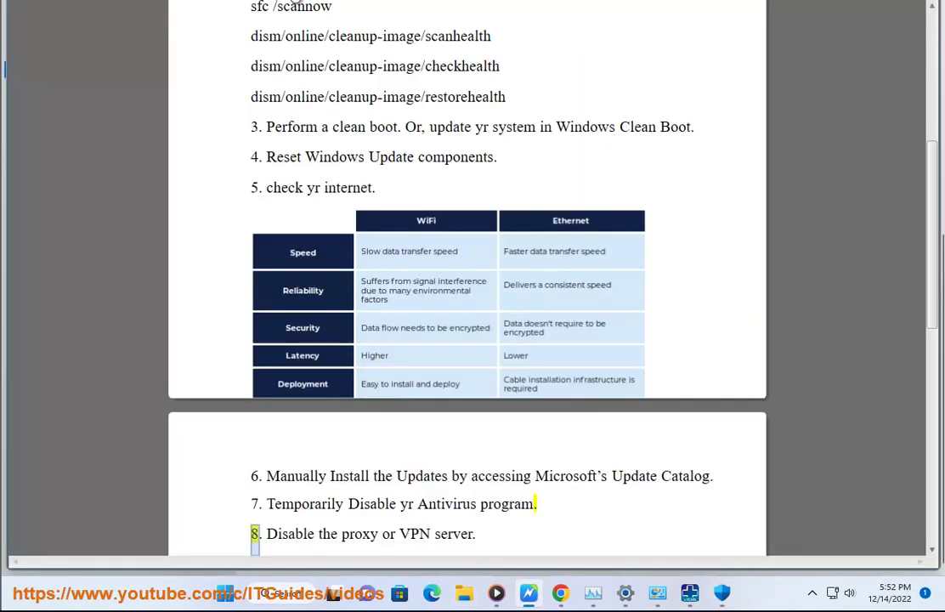
# - Switch to Settings and view the Ethernet page and the VPN page under Network & internet
pyautogui.click(626, 592)
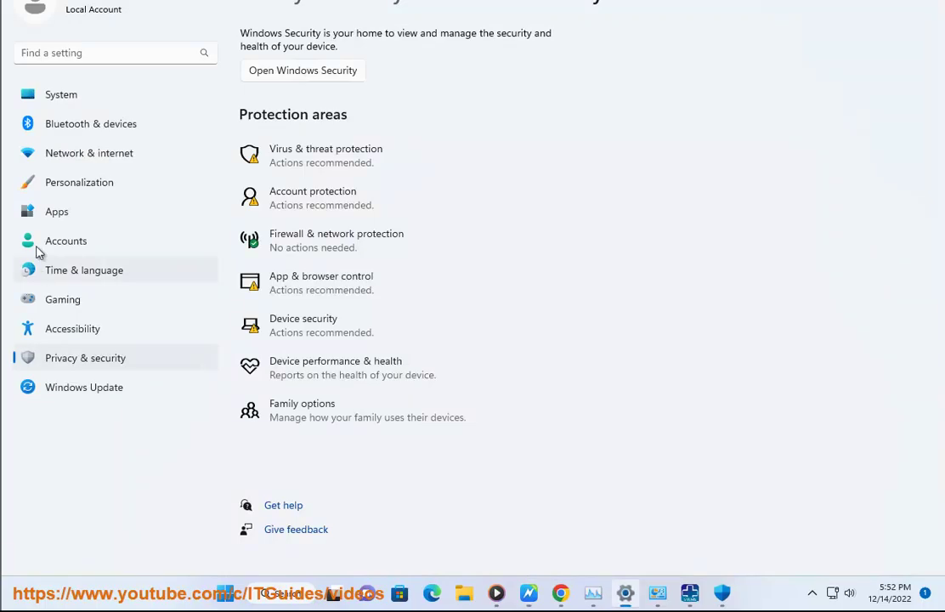
pyautogui.click(204, 153)
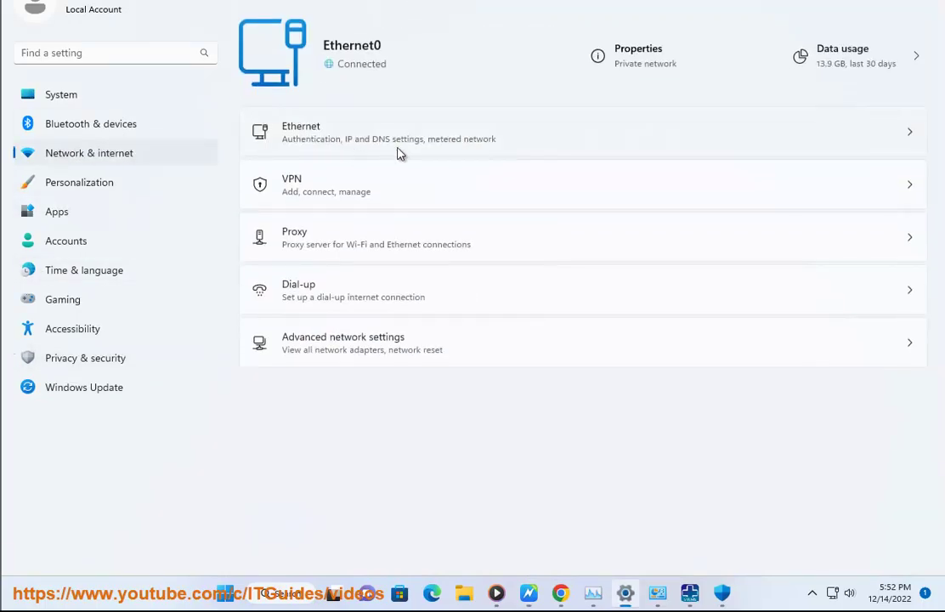
pyautogui.click(302, 131)
pyautogui.hotkey('alt', 'Left')
pyautogui.click(359, 197)
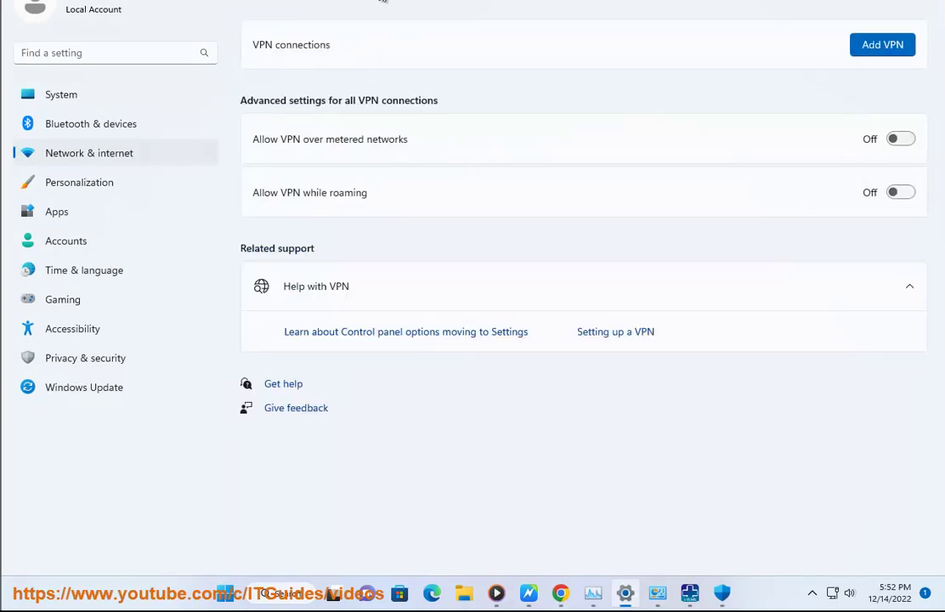
# - View the Proxy page of the Network & internet settings, and return to the document at fix 9 with the Microsoft Learn link
pyautogui.hotkey('alt', 'Left')
pyautogui.click(385, 237)
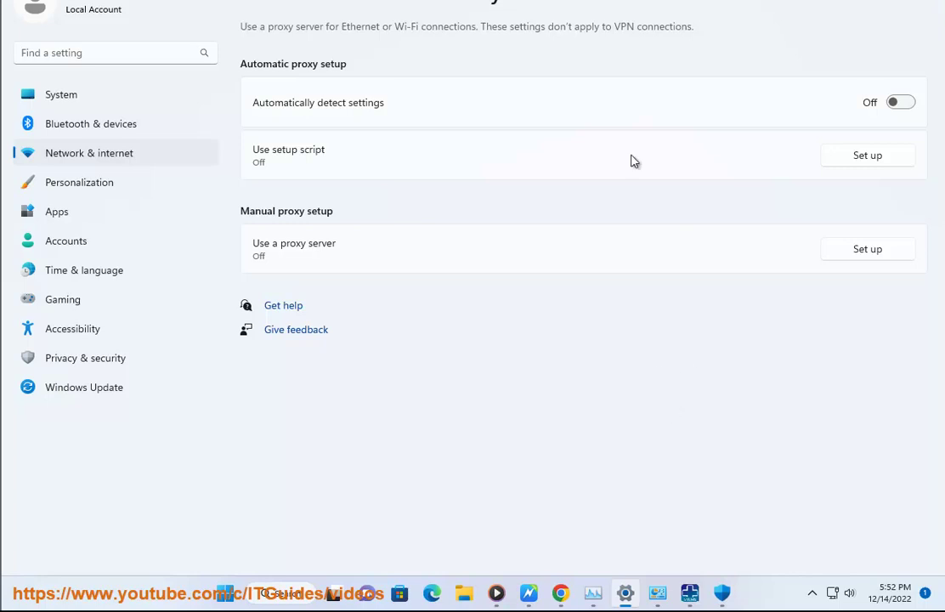
pyautogui.click(528, 592)
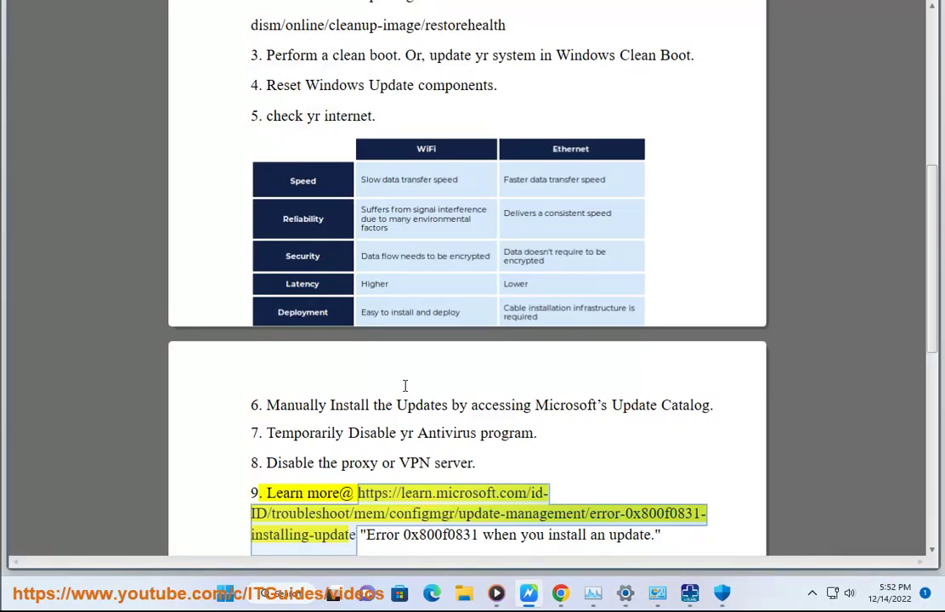
pyautogui.scroll(-1, 510, 405)
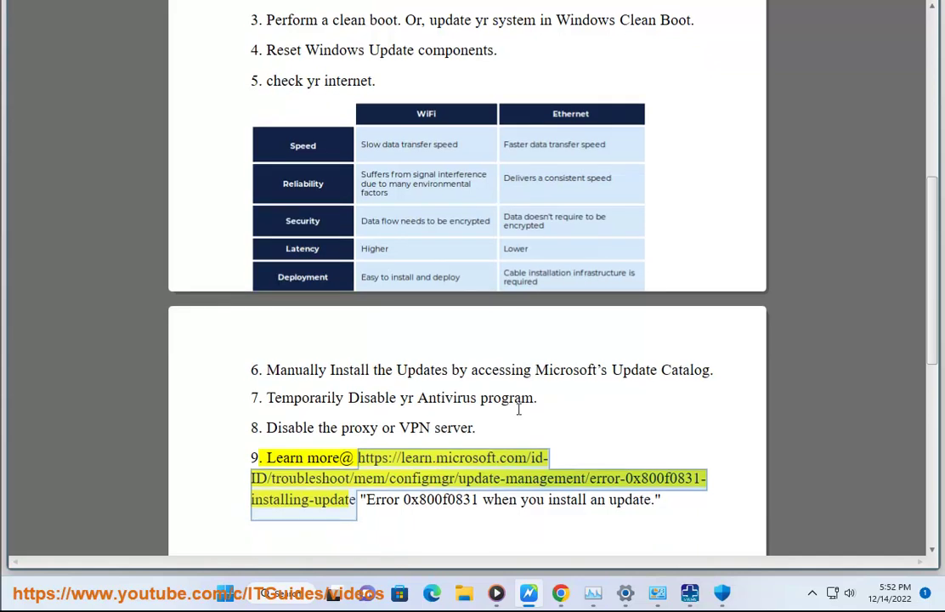